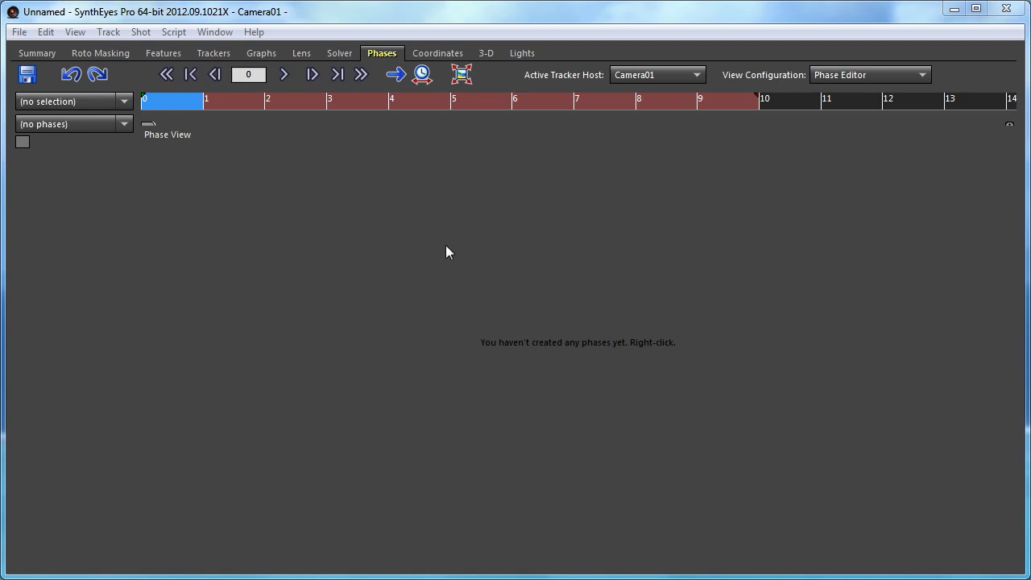
Step: Glance at the Solver settings, then return to the empty Camera01 phase graph
click(338, 54)
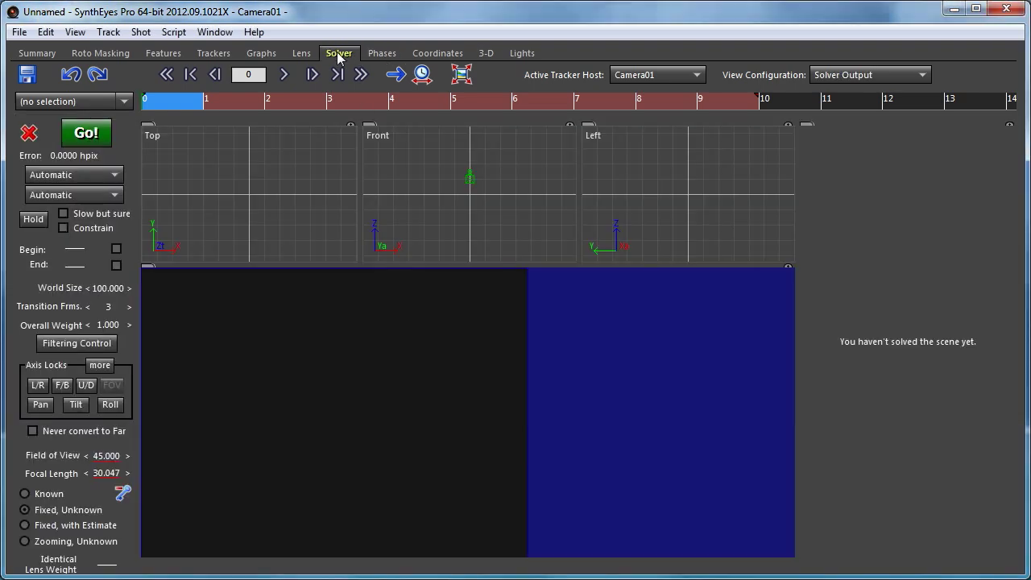
click(384, 54)
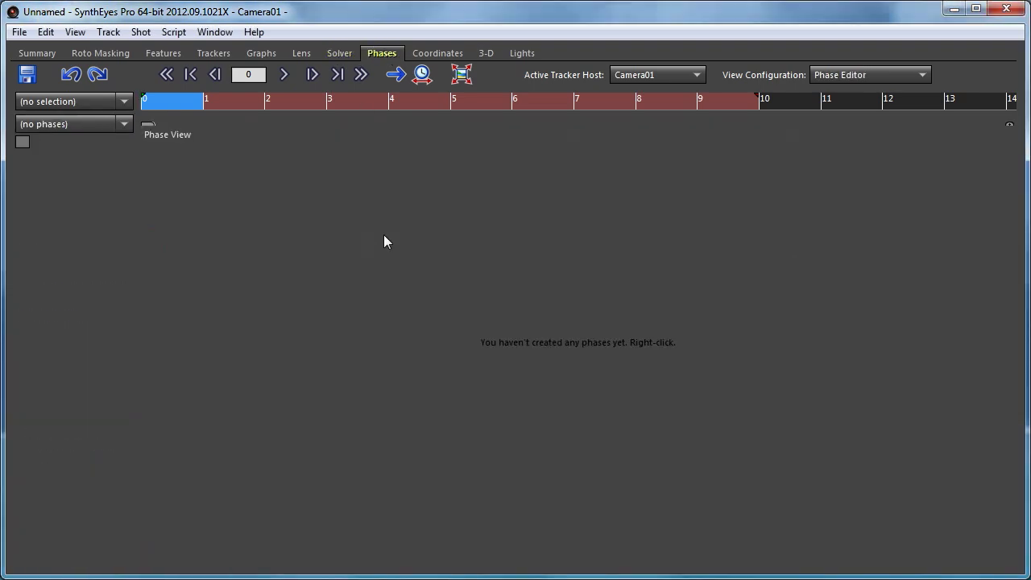
Step: Add a Clean Start phase (Phase1), move it down-right near the upper left, and select it
right_click(253, 206)
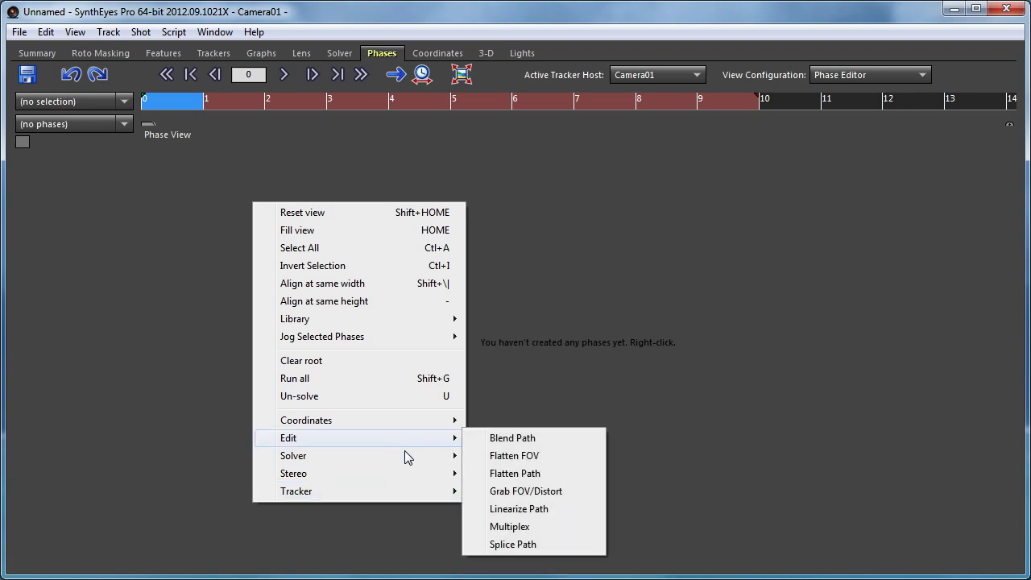
mouse_move(322, 456)
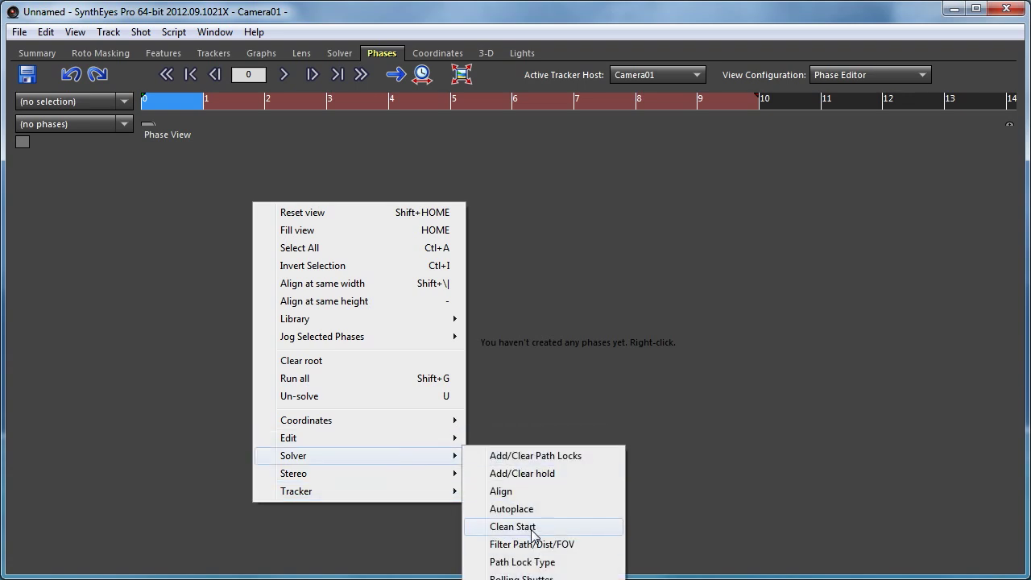
click(532, 529)
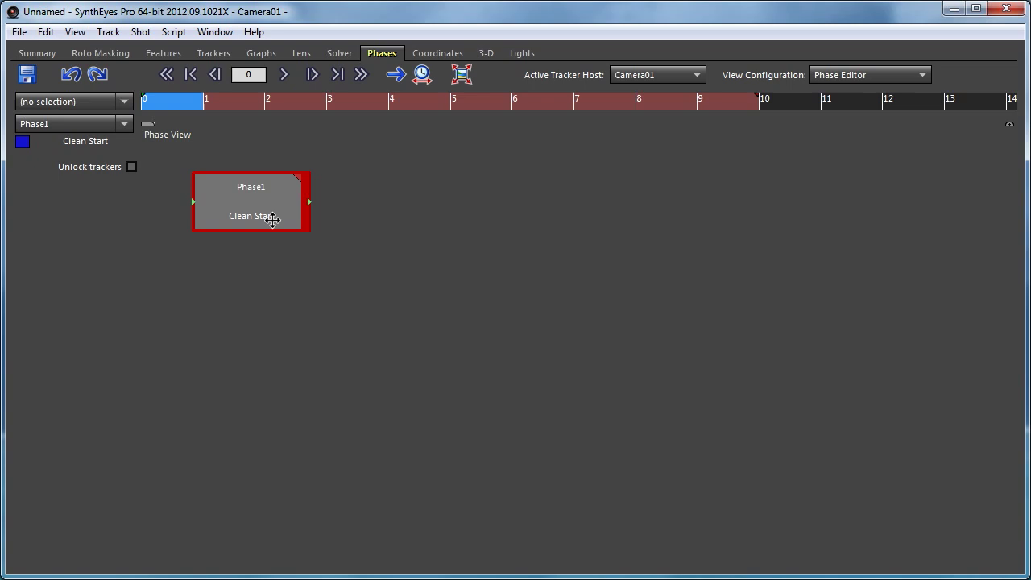
drag(248, 207, 301, 222)
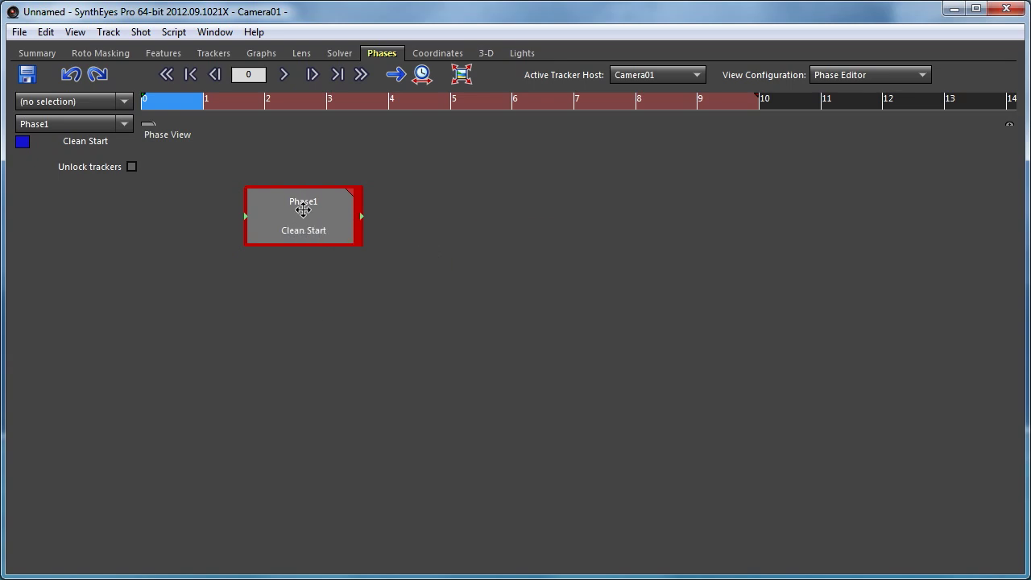
click(304, 282)
click(302, 191)
click(299, 267)
click(307, 230)
Step: Add a Solve phase (Phase2) and line it up to the right of Phase1
right_click(450, 215)
mouse_move(489, 466)
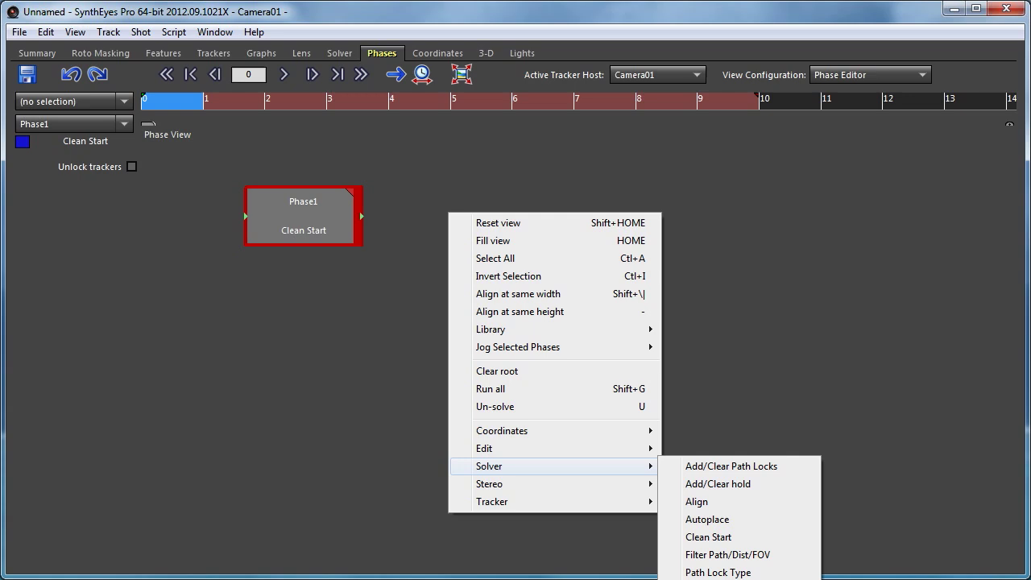
click(710, 579)
mouse_move(430, 202)
mouse_down()
mouse_move(479, 200)
mouse_move(488, 231)
mouse_move(482, 191)
mouse_move(467, 194)
mouse_move(458, 214)
mouse_move(500, 209)
mouse_move(479, 185)
mouse_move(481, 202)
mouse_up()
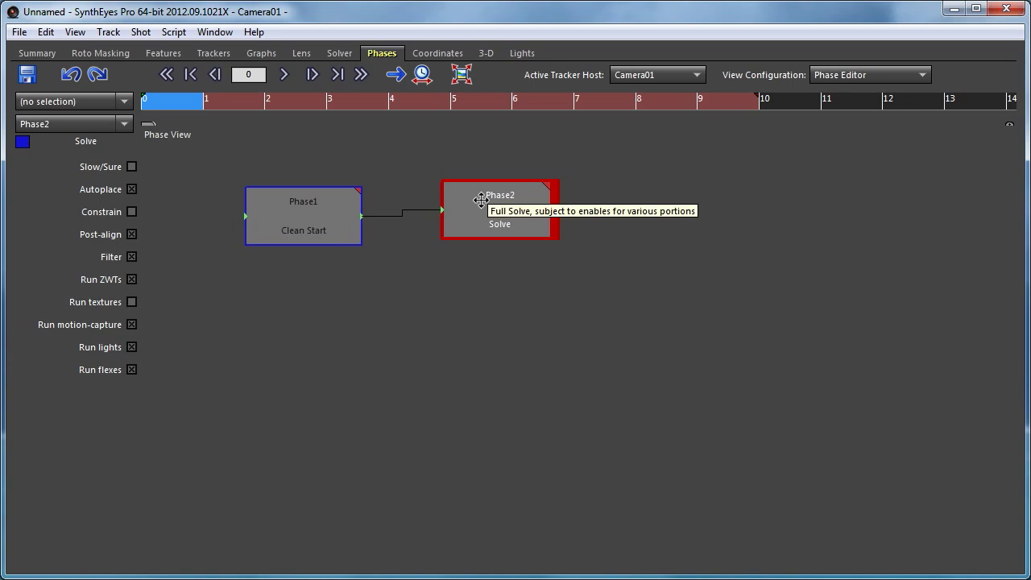
drag(481, 200, 482, 201)
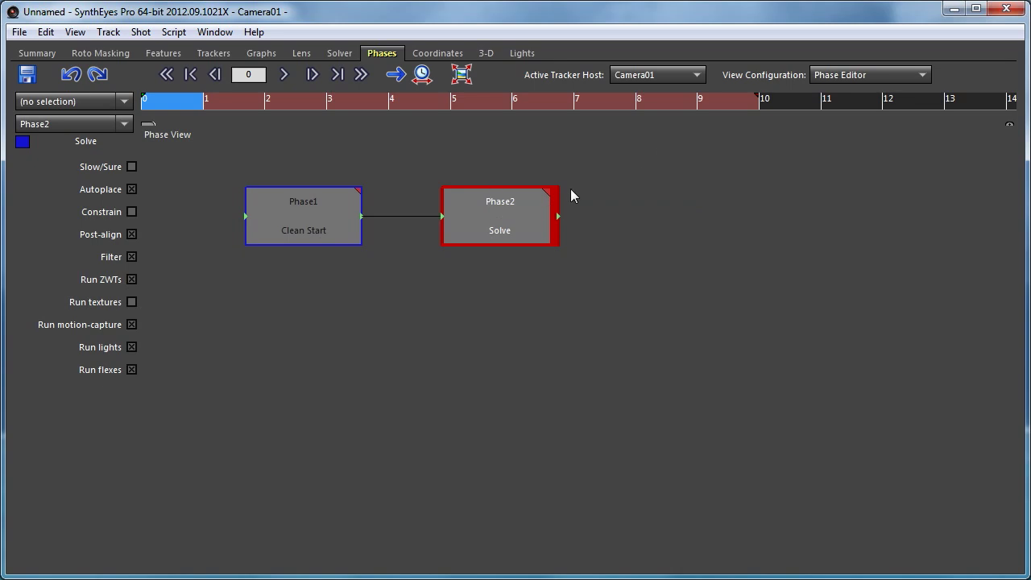
Step: Chain Camera Height, Slide Into Position and Flatten FOV phases, then box-select Phase1–3
right_click(648, 209)
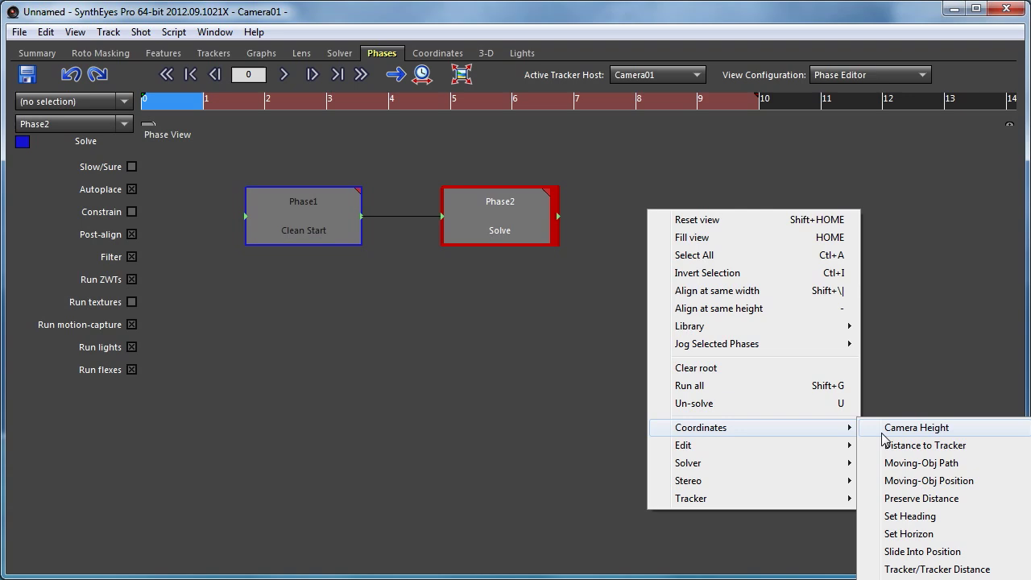
click(890, 427)
right_click(290, 305)
mouse_move(701, 427)
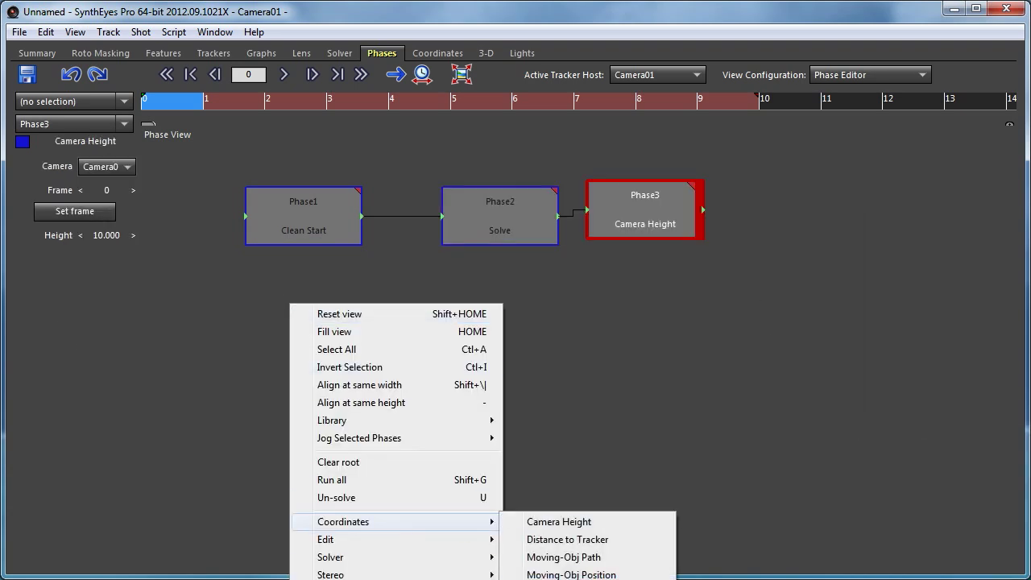
click(556, 579)
right_click(446, 311)
mouse_move(483, 548)
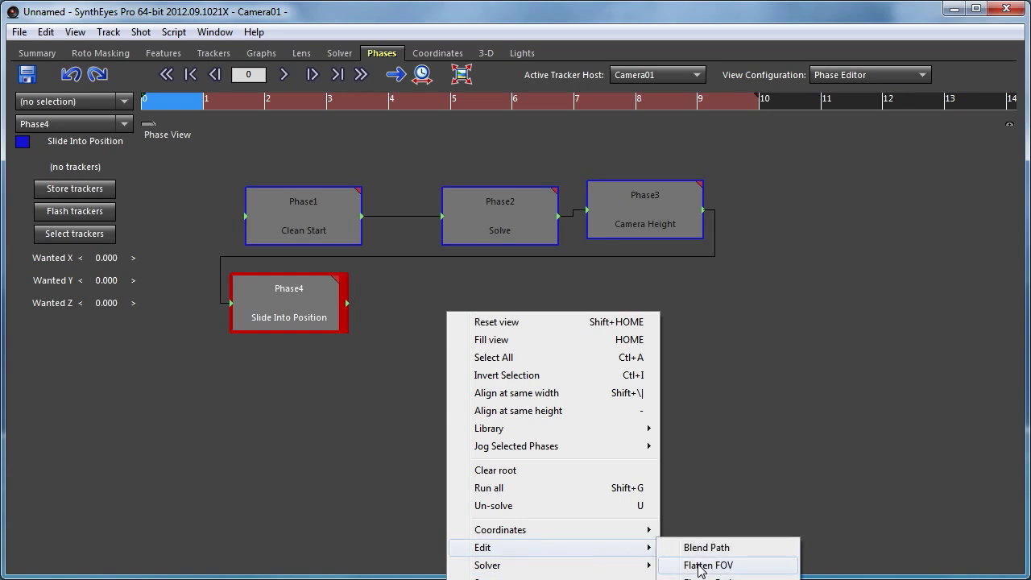
click(701, 564)
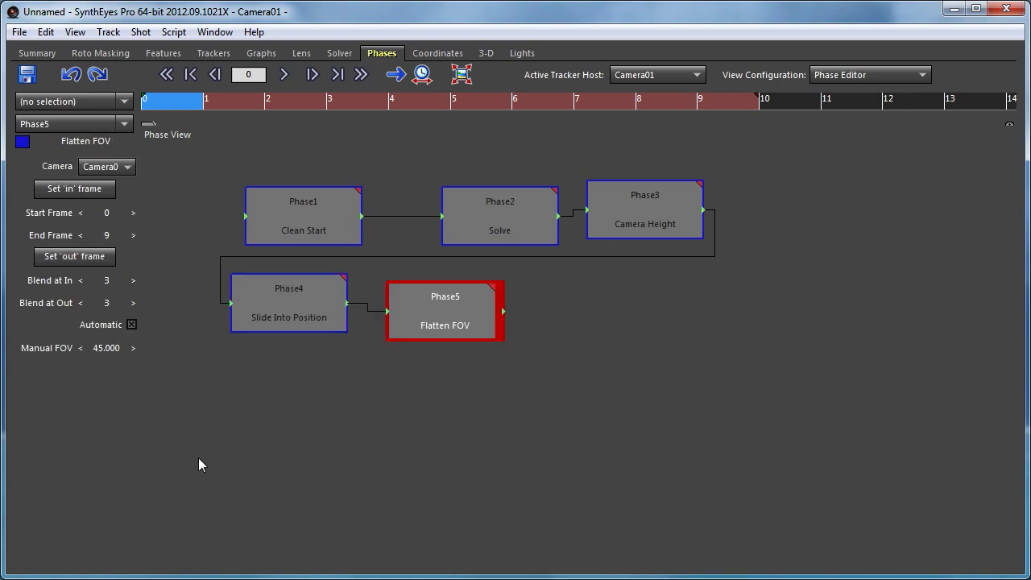
drag(207, 162, 796, 253)
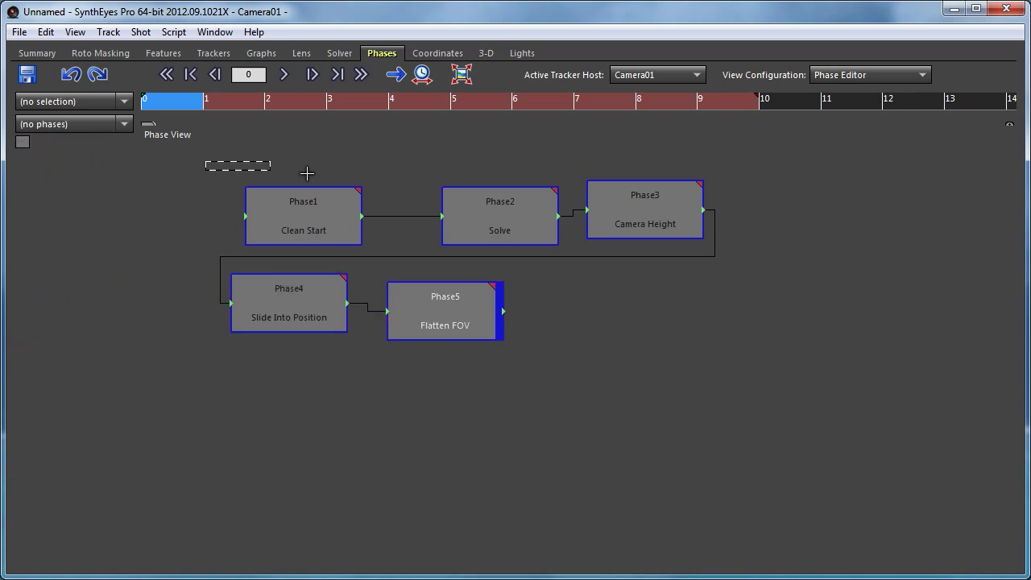
Step: Align Phase1–3 at the same height and lower Phase4 slightly
right_click(636, 217)
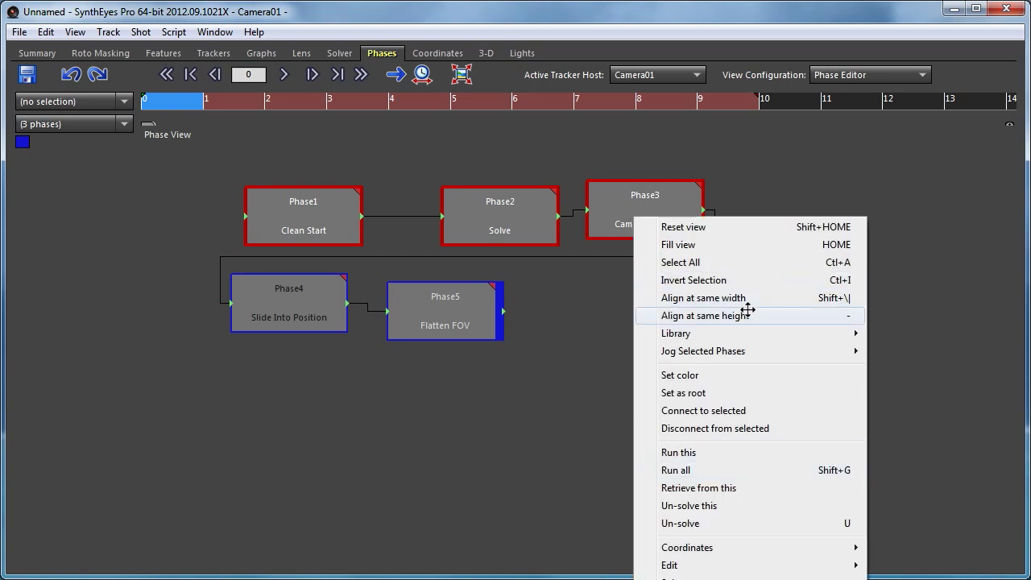
click(744, 315)
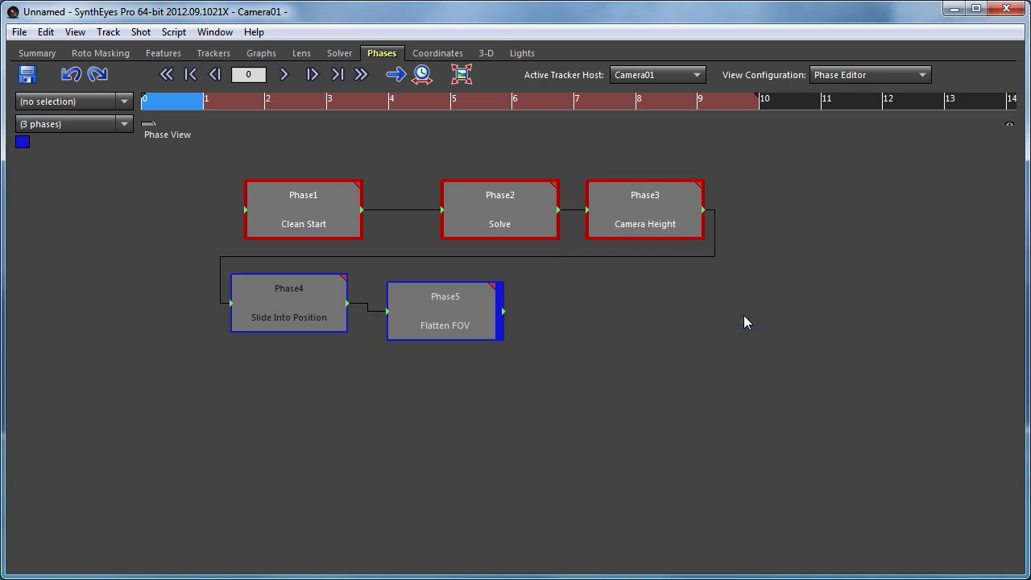
click(280, 312)
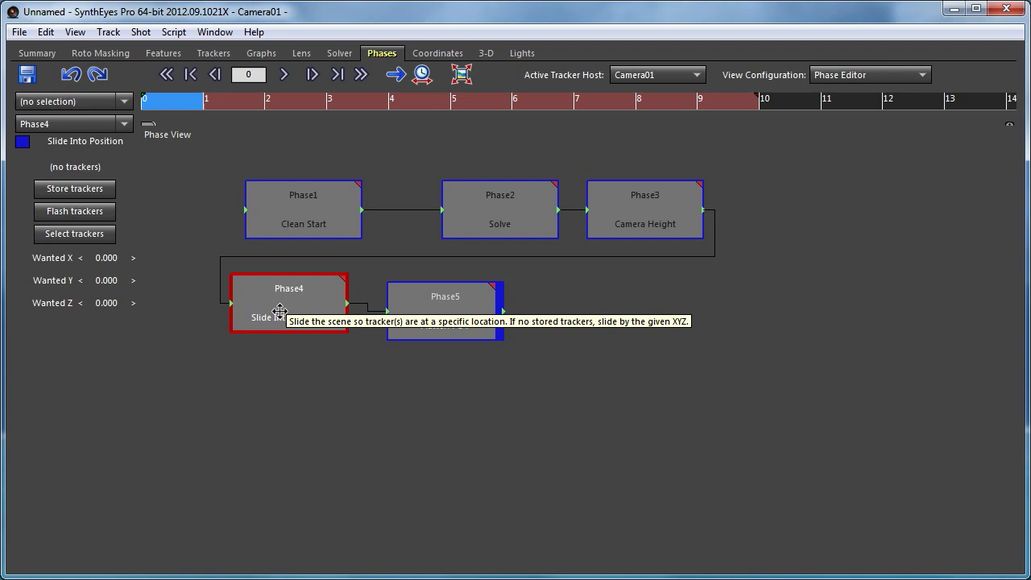
drag(280, 312, 280, 320)
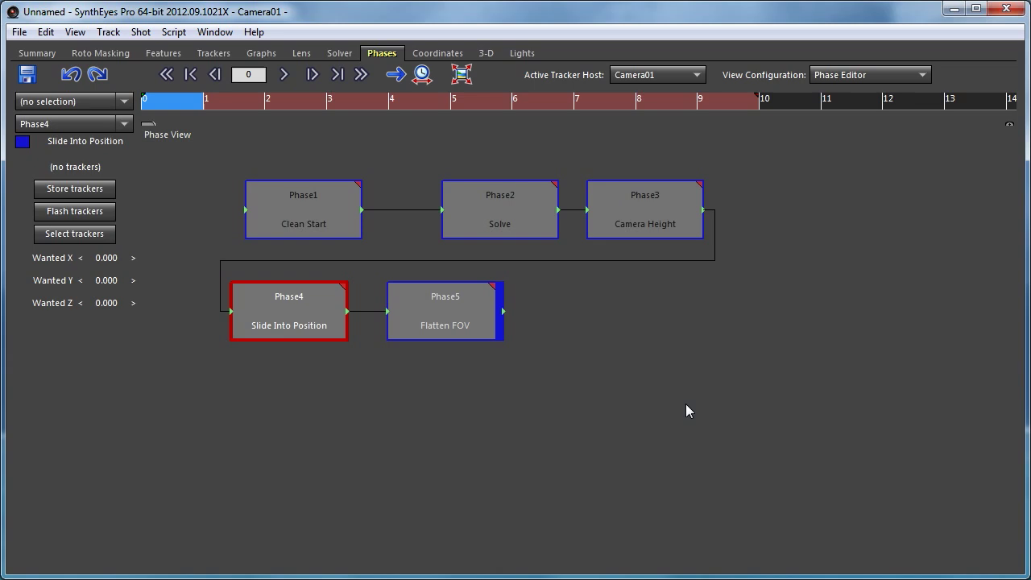
Step: Shift Phase2, Phase3 and Phase5 right, then select Solve and Camera Height together
drag(738, 148, 392, 414)
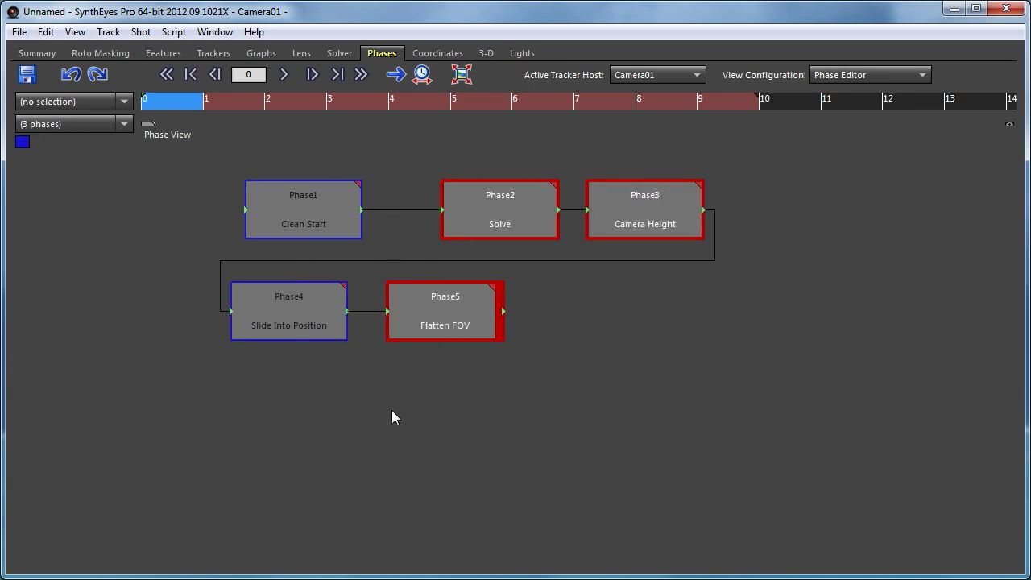
mouse_move(432, 316)
mouse_down()
mouse_move(513, 318)
mouse_move(472, 316)
mouse_up()
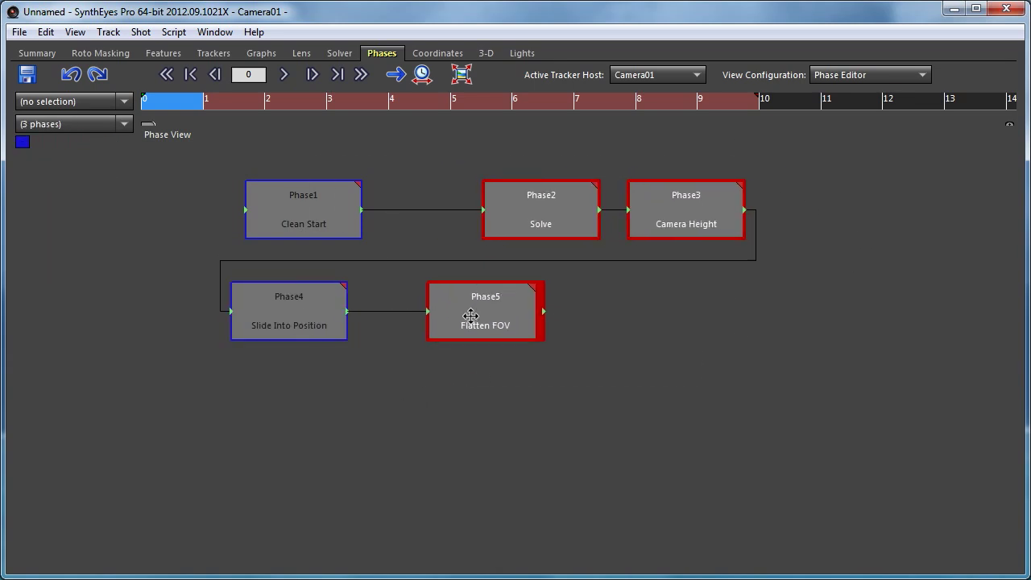
click(425, 392)
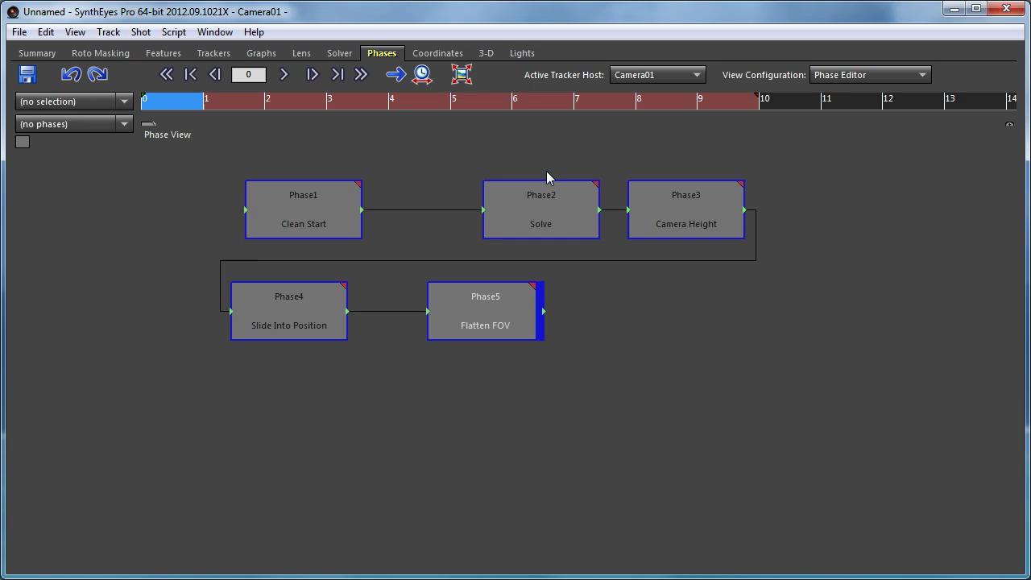
click(502, 201)
ctrl+click(681, 203)
ctrl+click(316, 303)
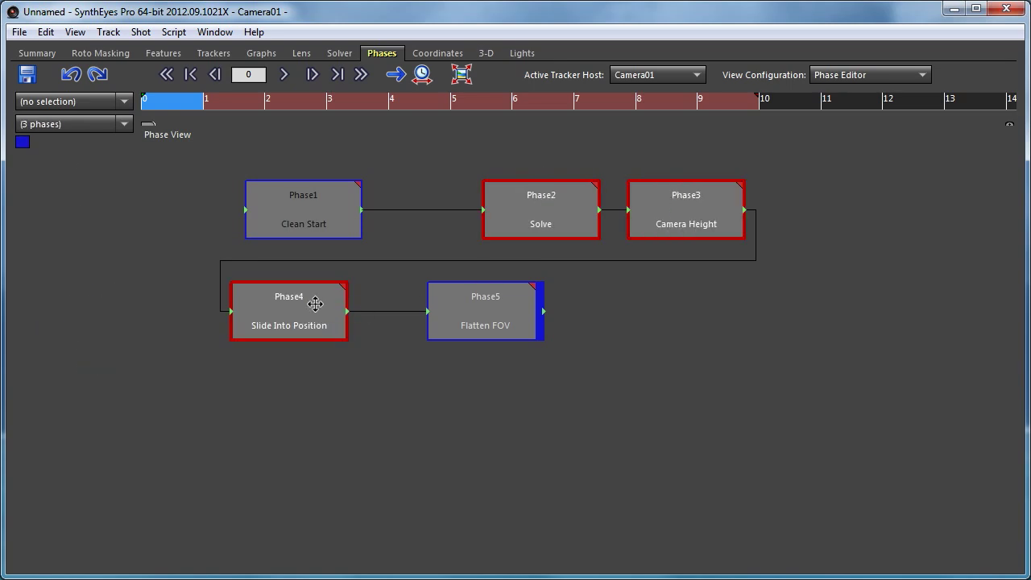
ctrl+click(315, 304)
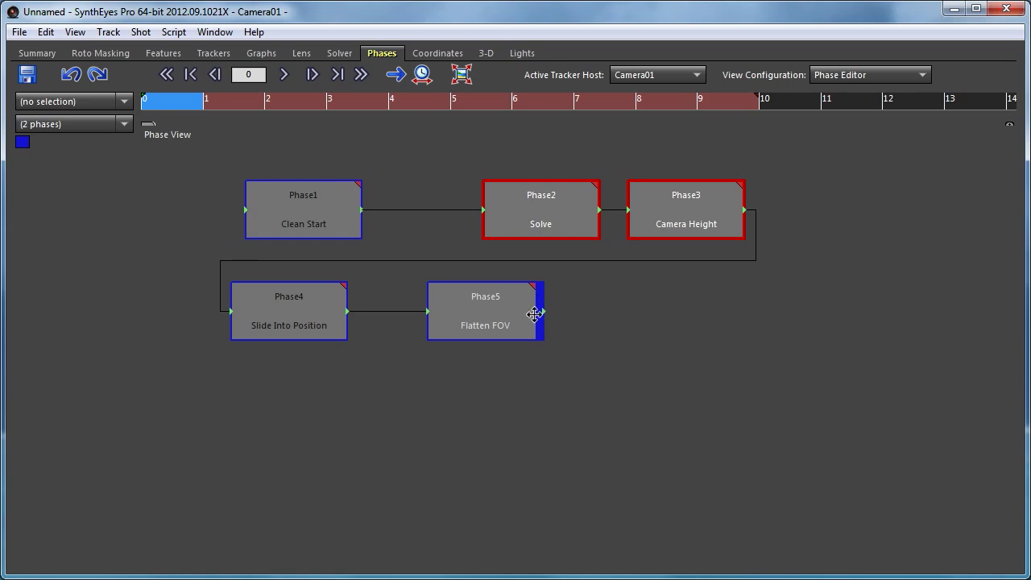
click(603, 307)
click(494, 314)
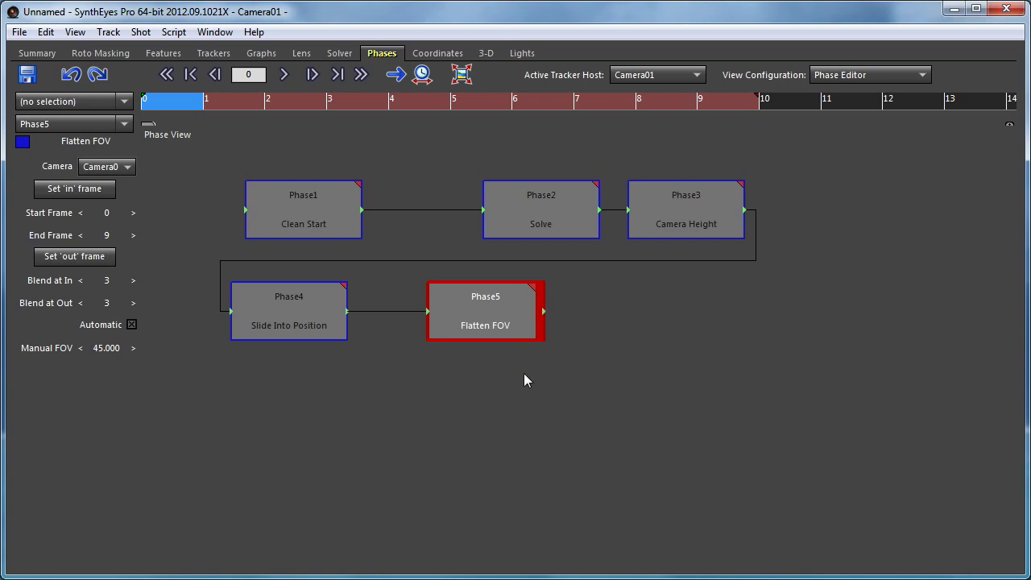
click(342, 54)
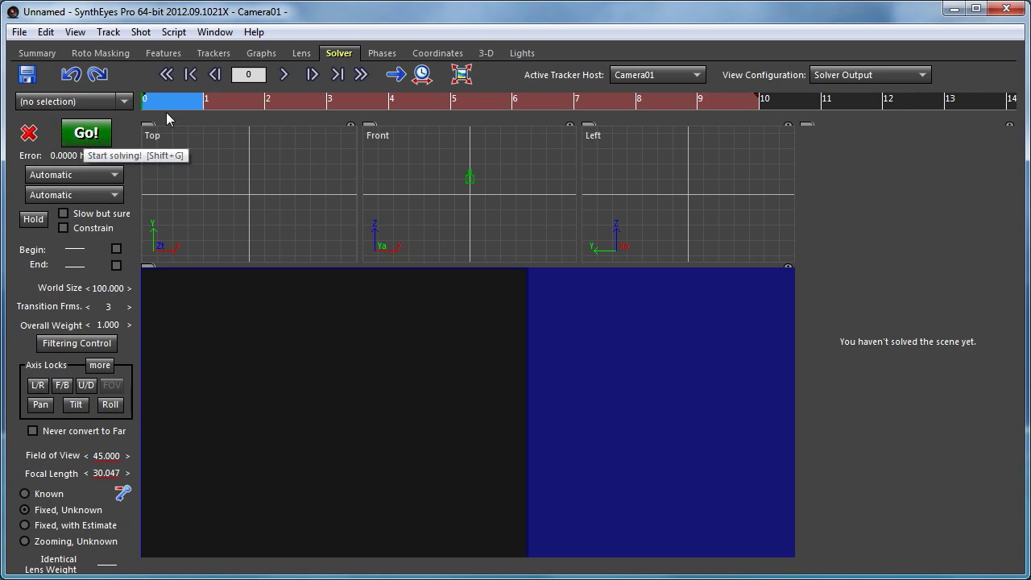
click(378, 53)
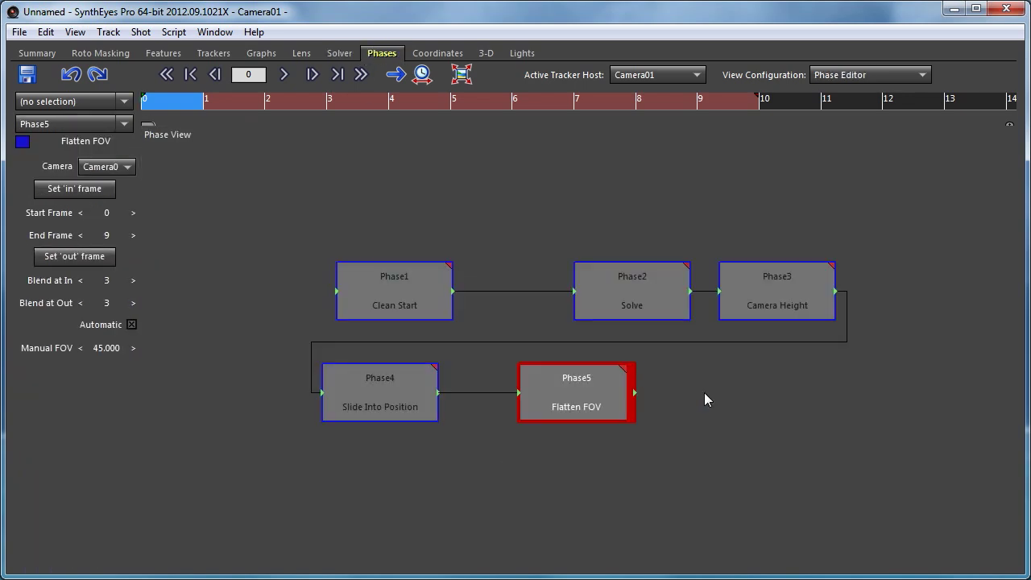
Step: Add a Moving-Obj Path phase right of Phase5, followed by a Distance to Tracker phase
click(587, 458)
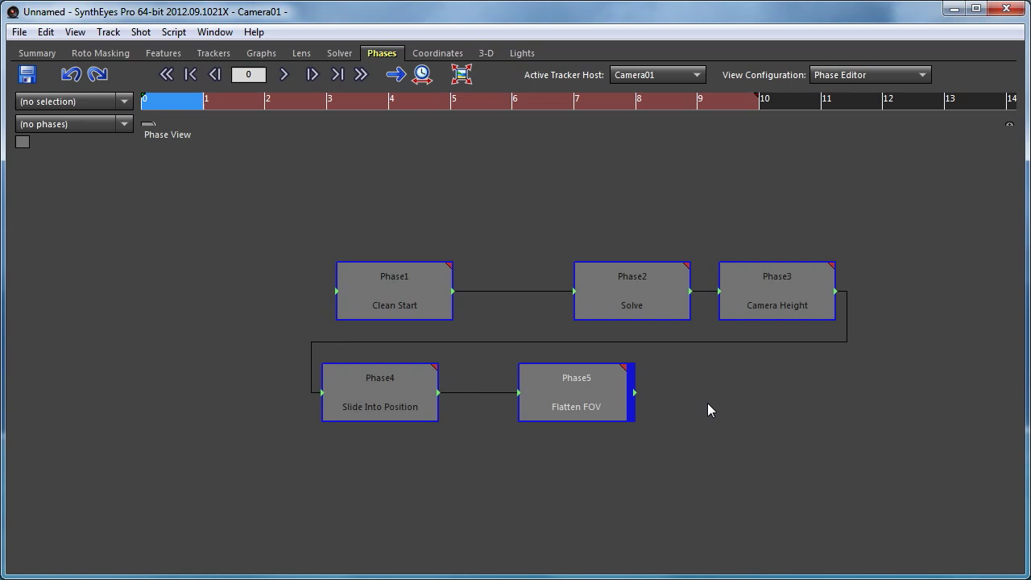
right_click(690, 386)
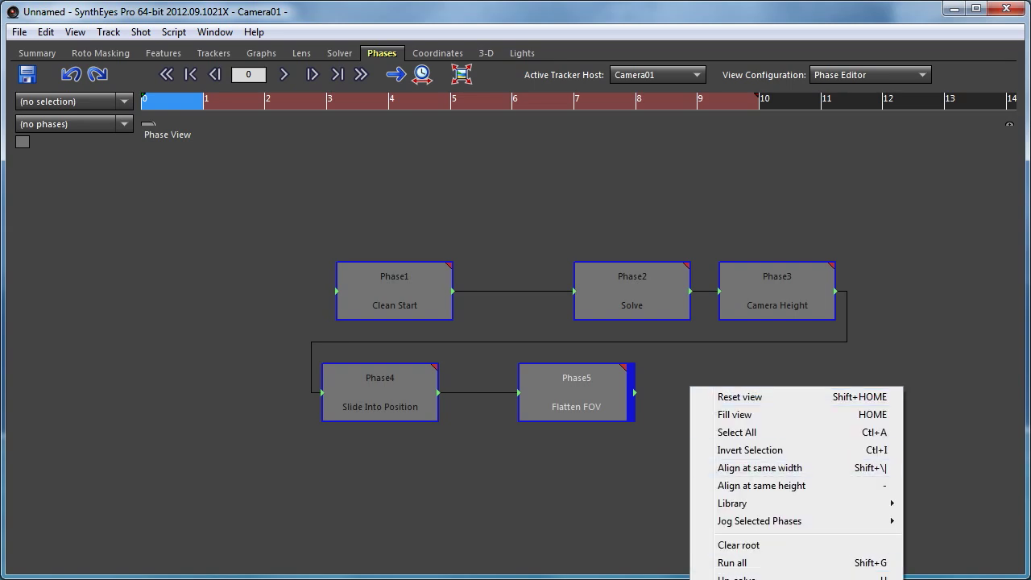
click(798, 577)
drag(713, 403, 773, 405)
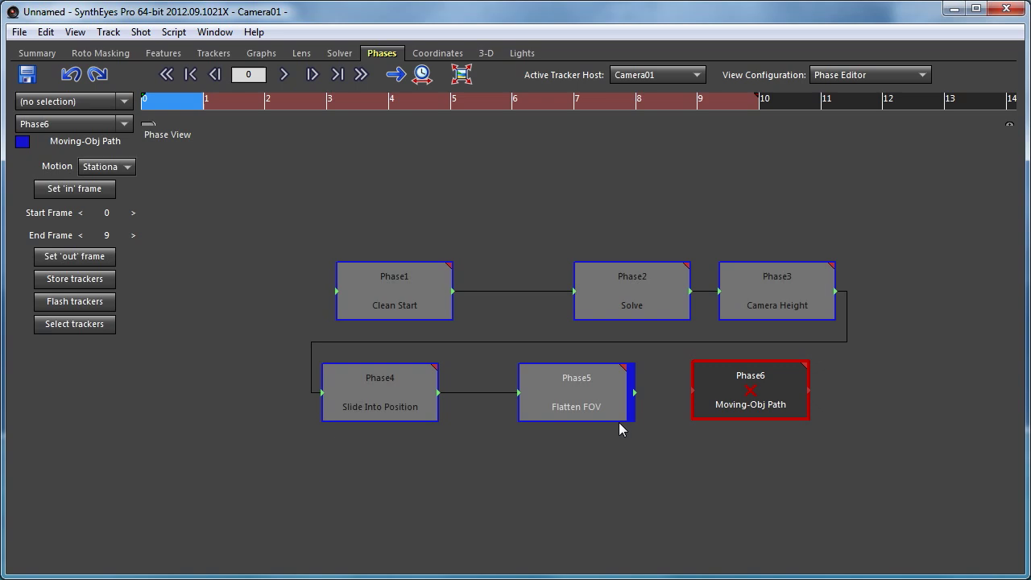
right_click(540, 508)
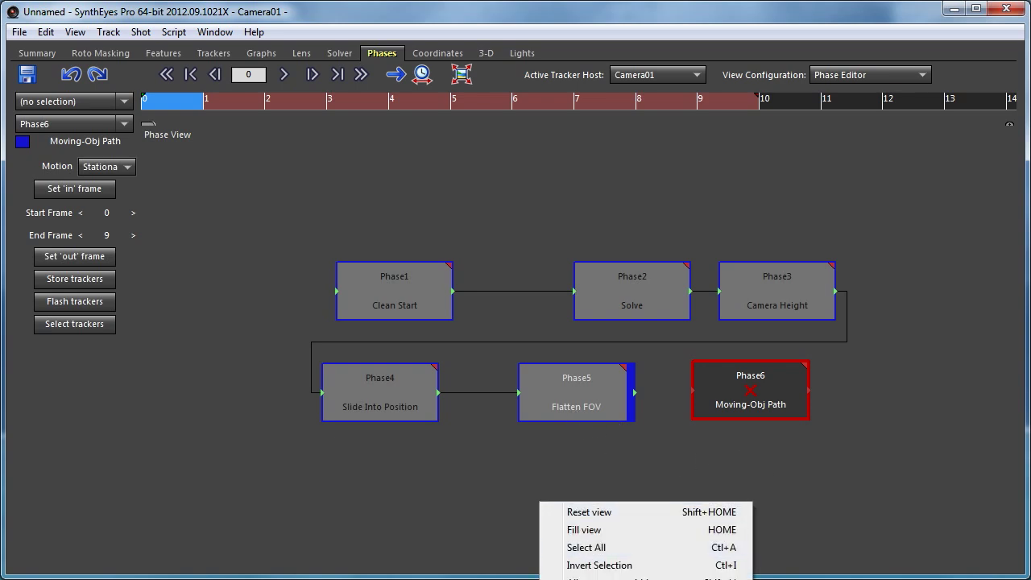
click(797, 577)
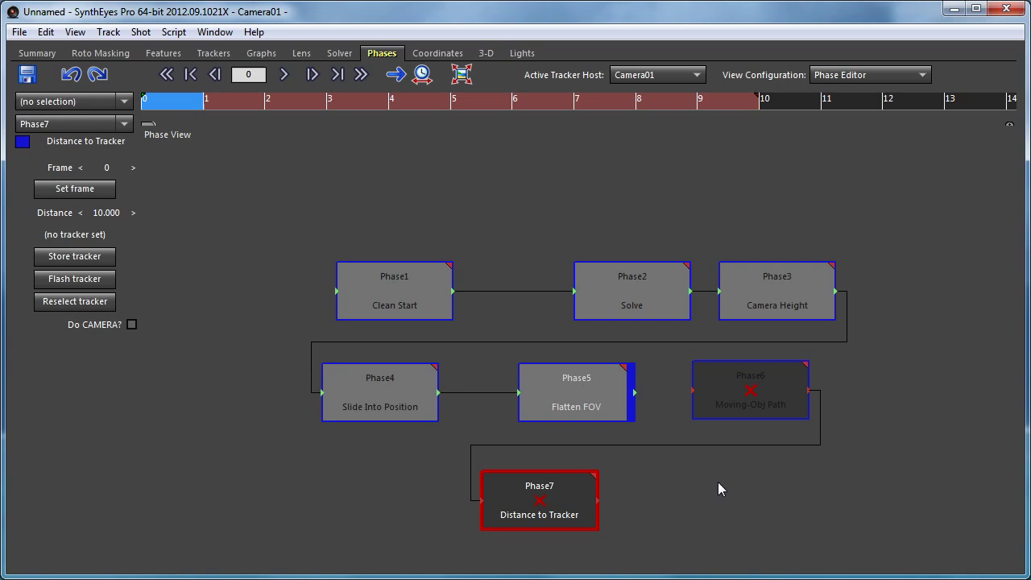
Step: Add a Moving-Obj Position phase (Phase8) and place it right of Distance to Tracker
click(659, 498)
right_click(663, 494)
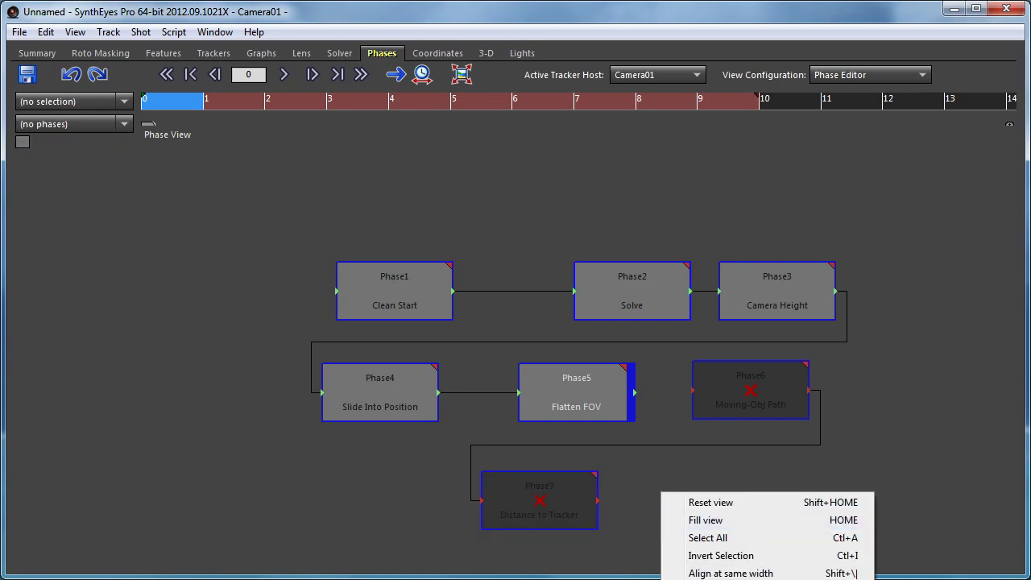
click(864, 570)
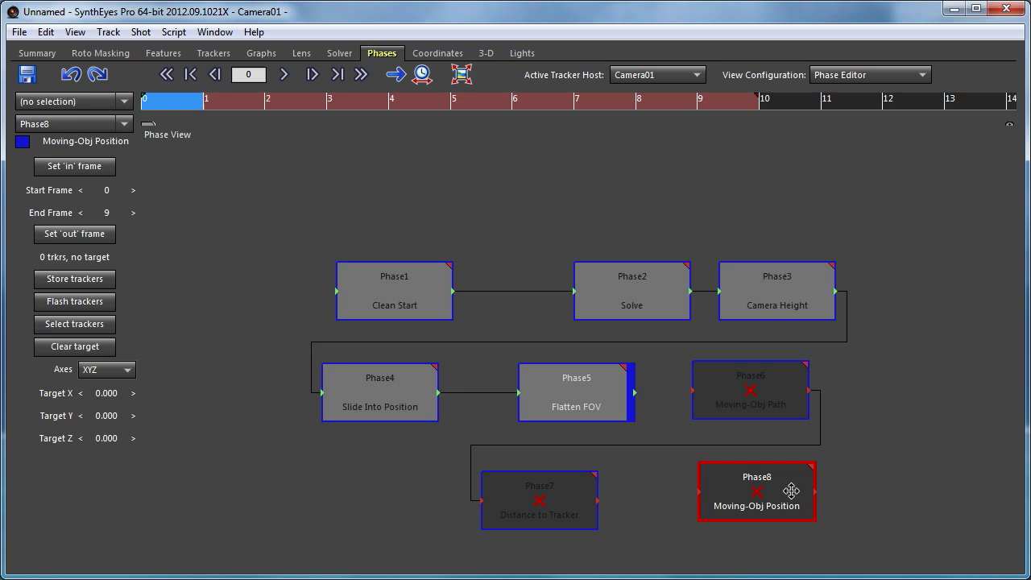
drag(698, 494, 773, 493)
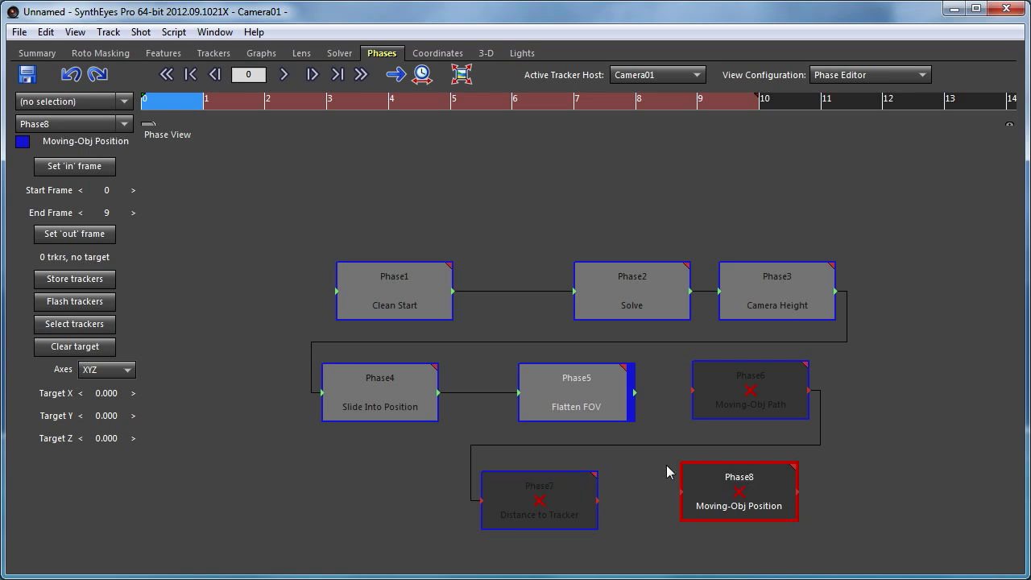
drag(711, 485, 711, 490)
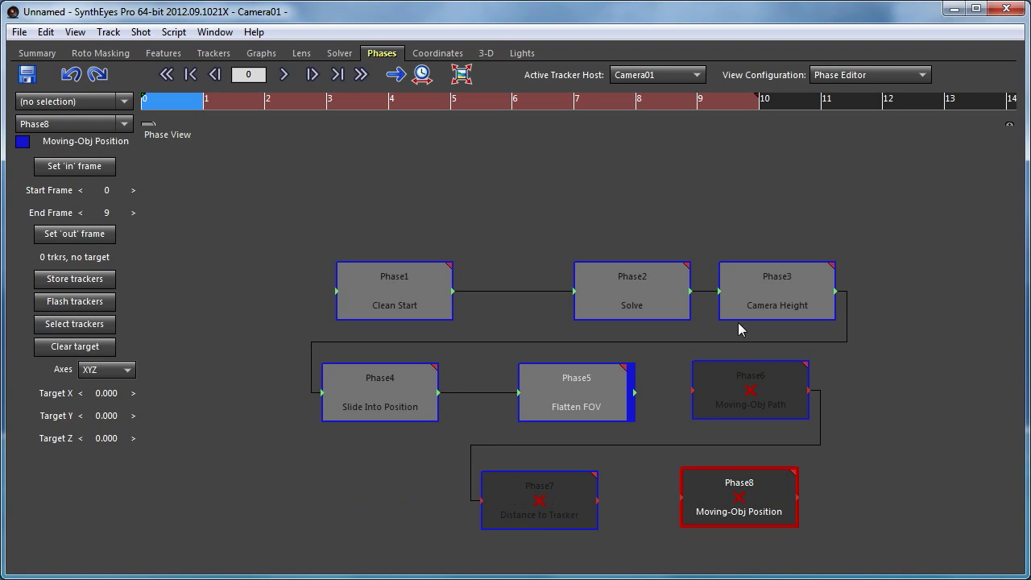
Step: Add Moving-Obj Position Phase9 after Camera Height, raise the top row, and place Phase9 below it
click(762, 283)
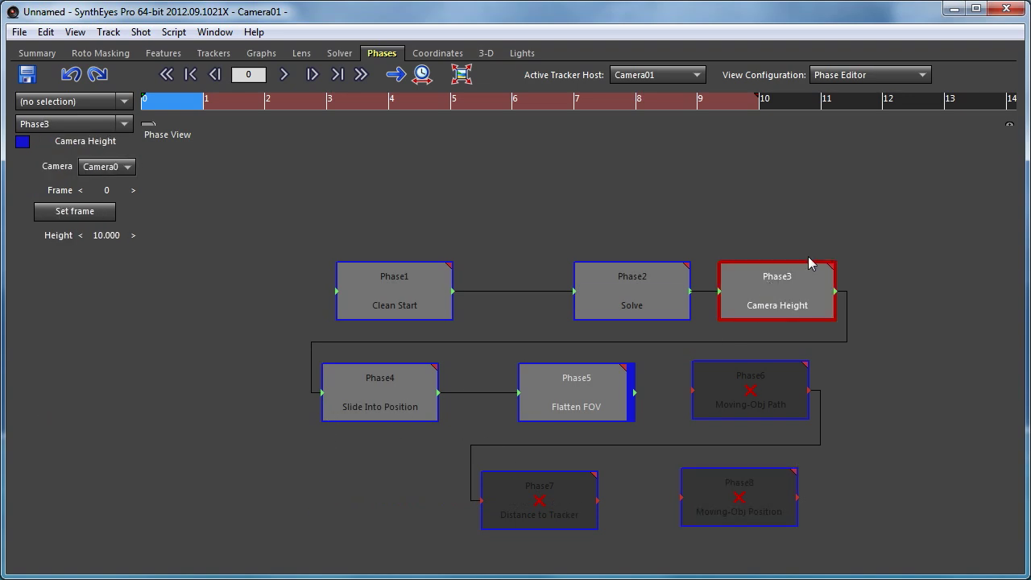
right_click(493, 180)
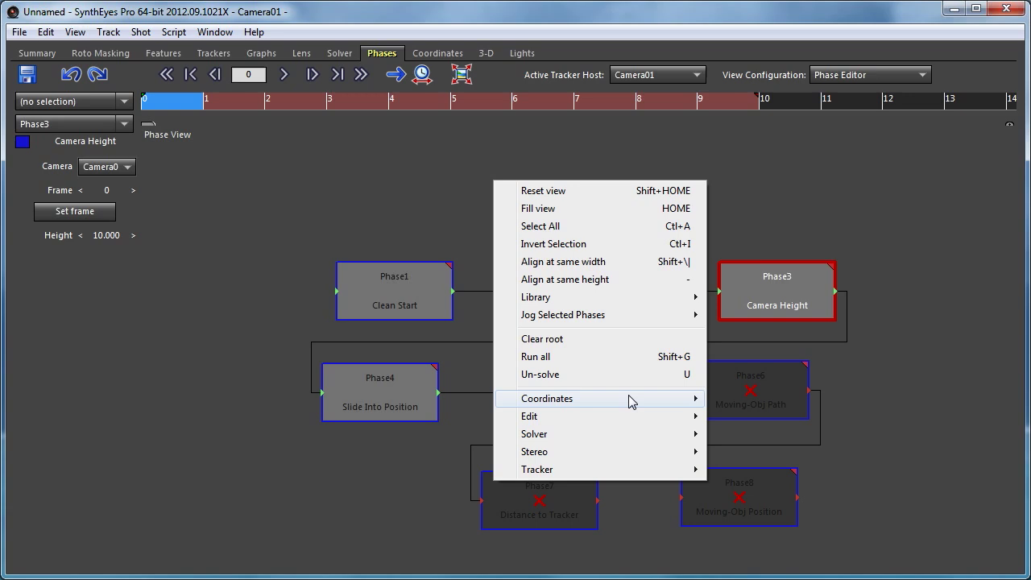
mouse_move(564, 398)
click(766, 453)
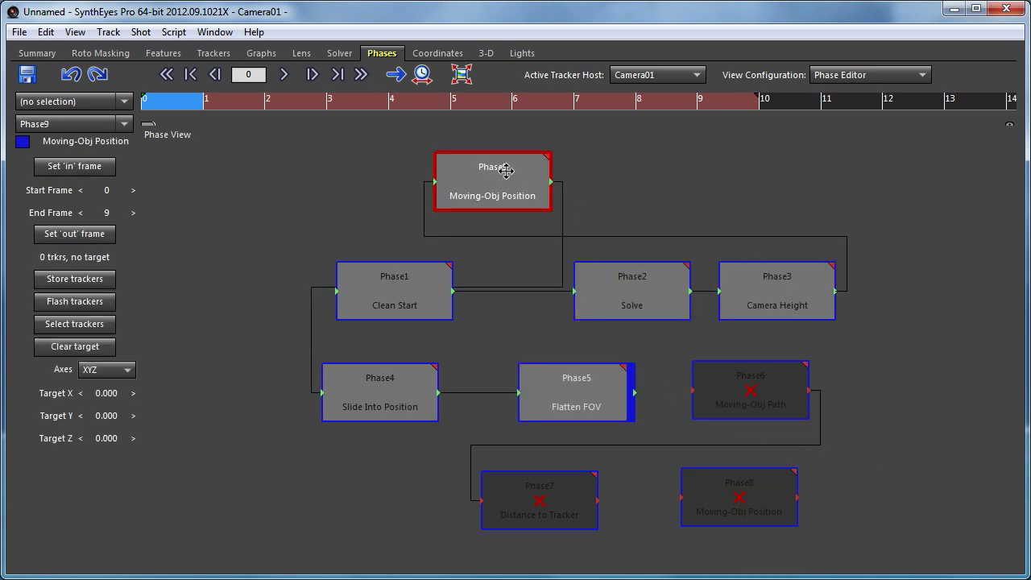
mouse_move(506, 171)
mouse_down()
mouse_move(307, 442)
mouse_move(356, 332)
mouse_up()
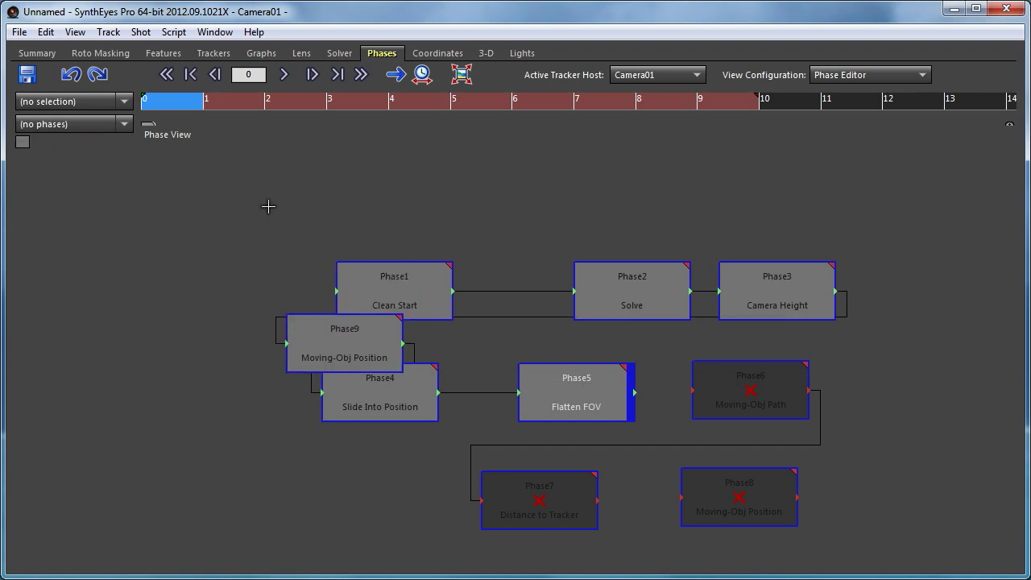
drag(269, 207, 854, 322)
drag(774, 300, 770, 199)
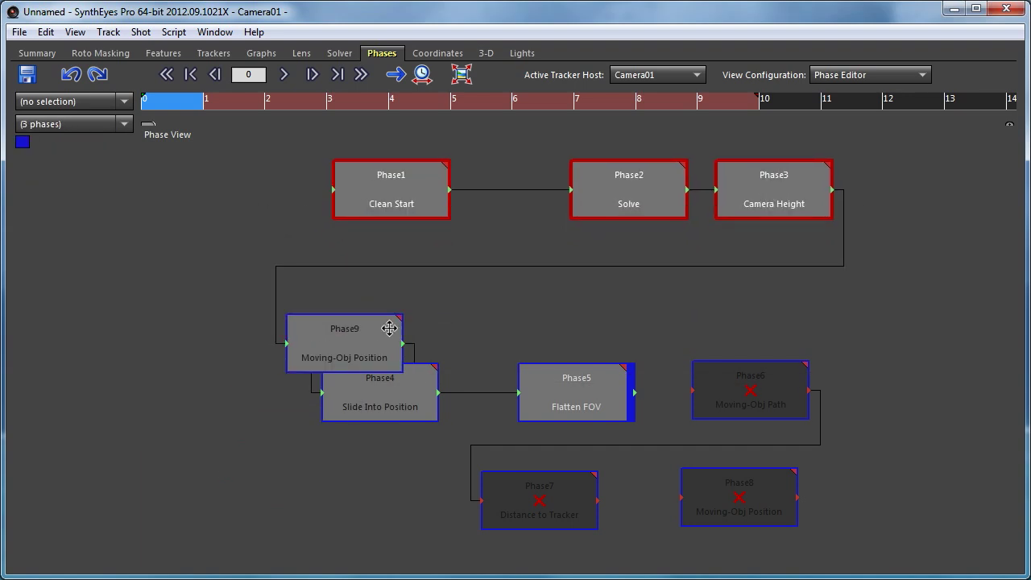
drag(389, 328, 417, 279)
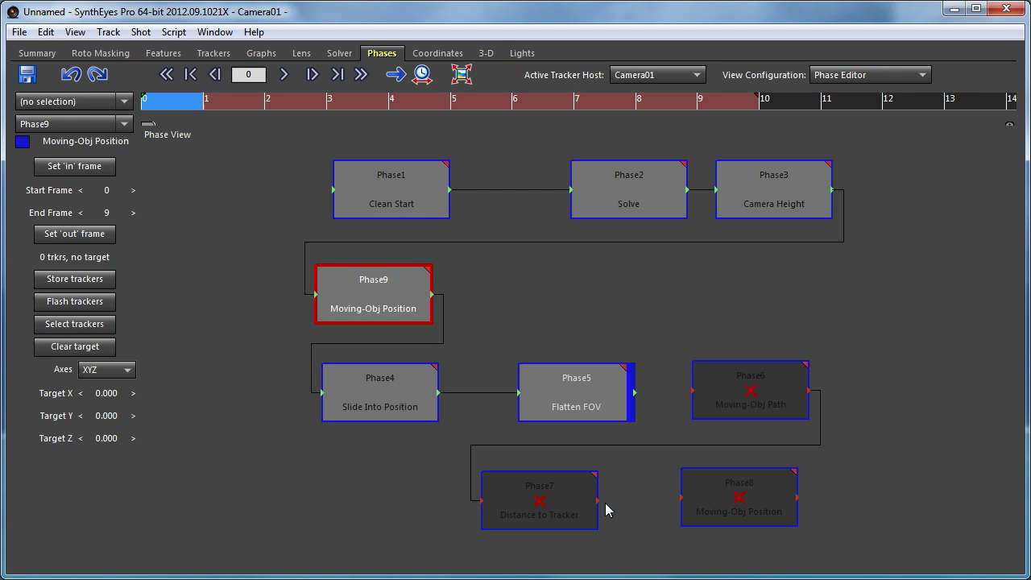
Step: Wire Distance to Tracker into Phase8 and Flatten FOV into Moving-Obj Path, then select Phase8
drag(595, 499, 679, 496)
drag(657, 390, 691, 393)
right_click(763, 482)
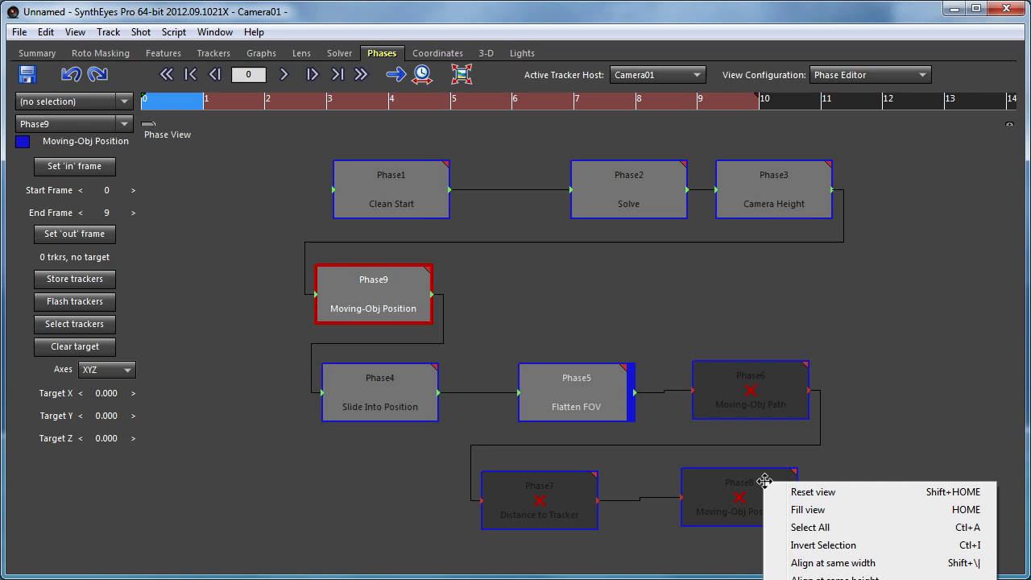
click(701, 478)
right_click(664, 260)
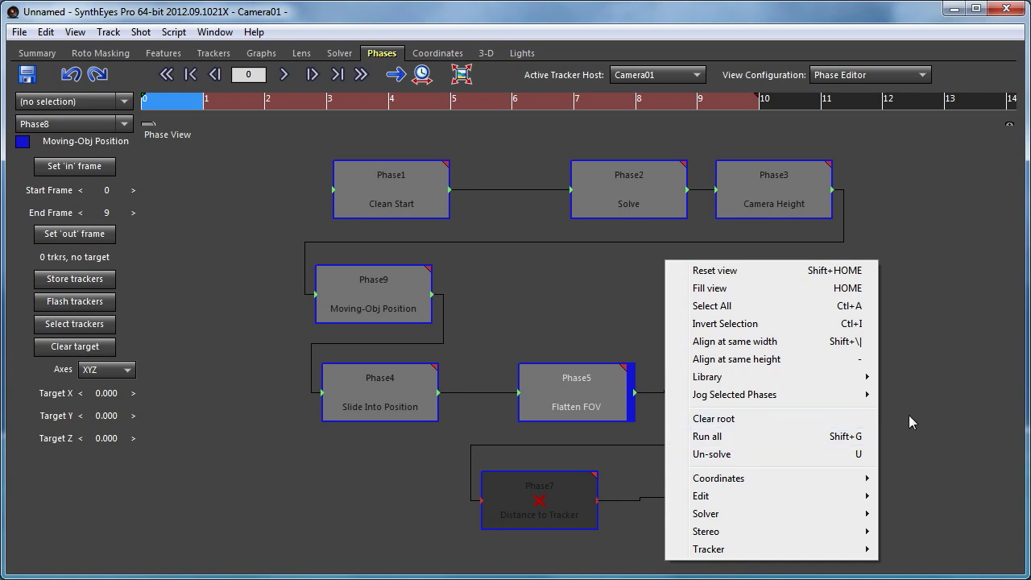
Step: Set Camera Height as root, then make Phase8 Moving-Obj Position the root instead
click(911, 413)
click(758, 188)
right_click(759, 188)
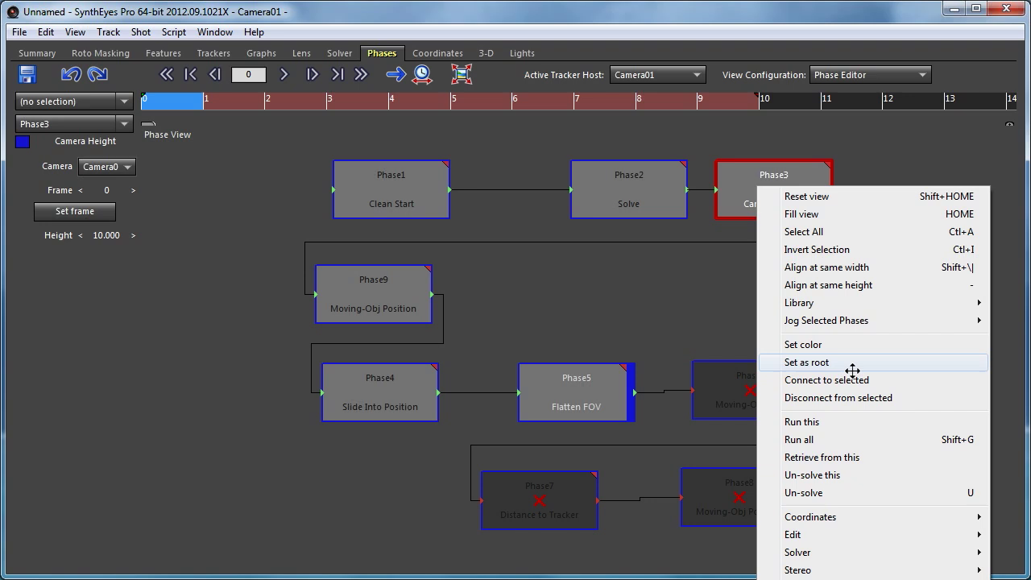
click(828, 363)
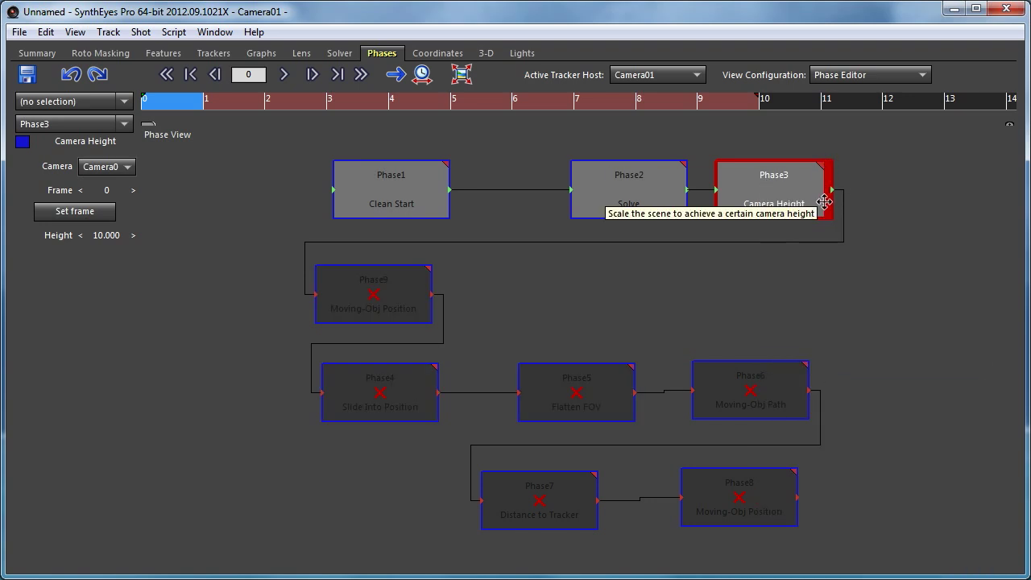
click(730, 504)
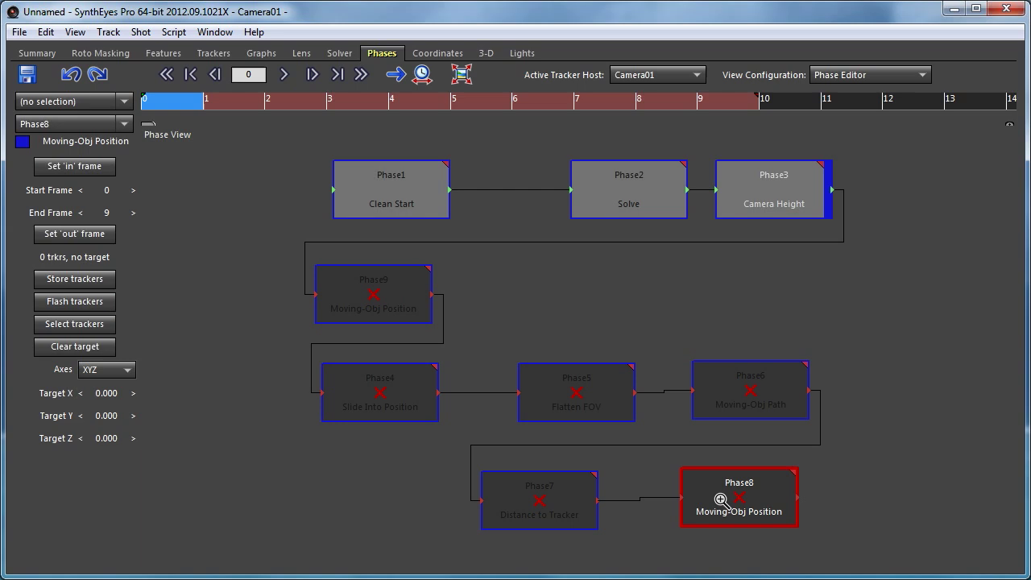
right_click(722, 501)
click(760, 577)
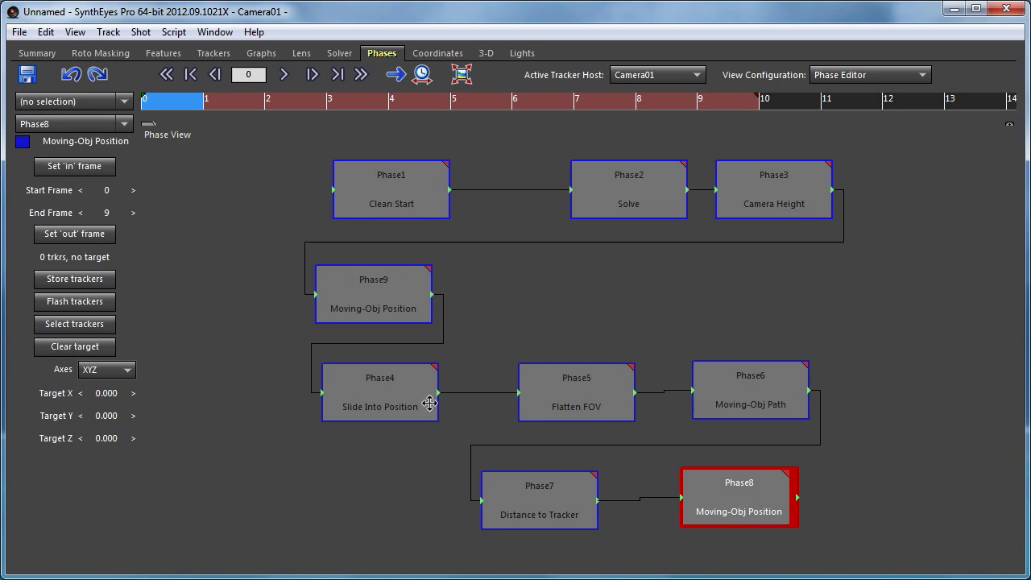
Step: Select Phase9 and Camera Height, then disconnect Phase9 from Camera Height
click(359, 292)
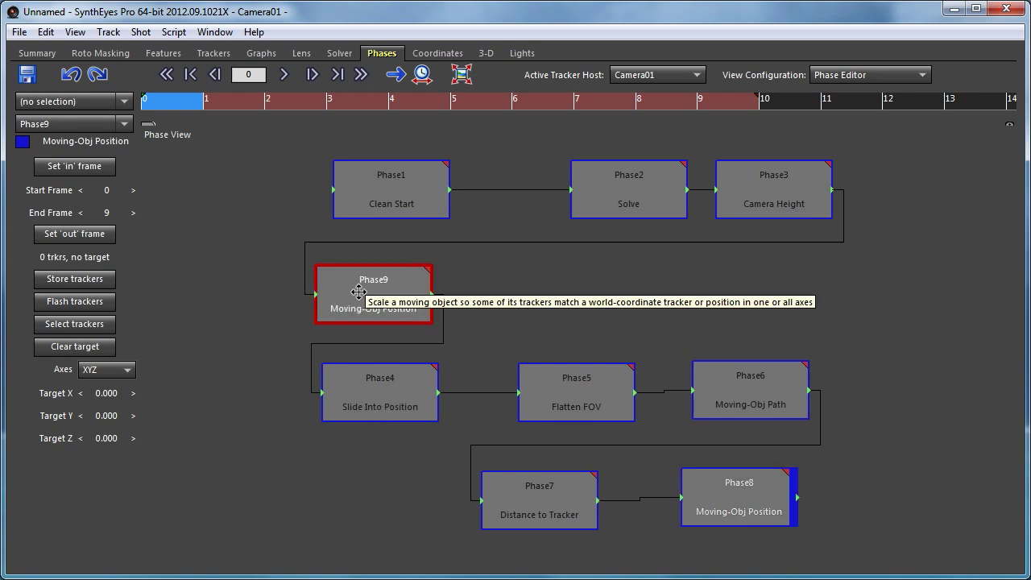
right_click(382, 385)
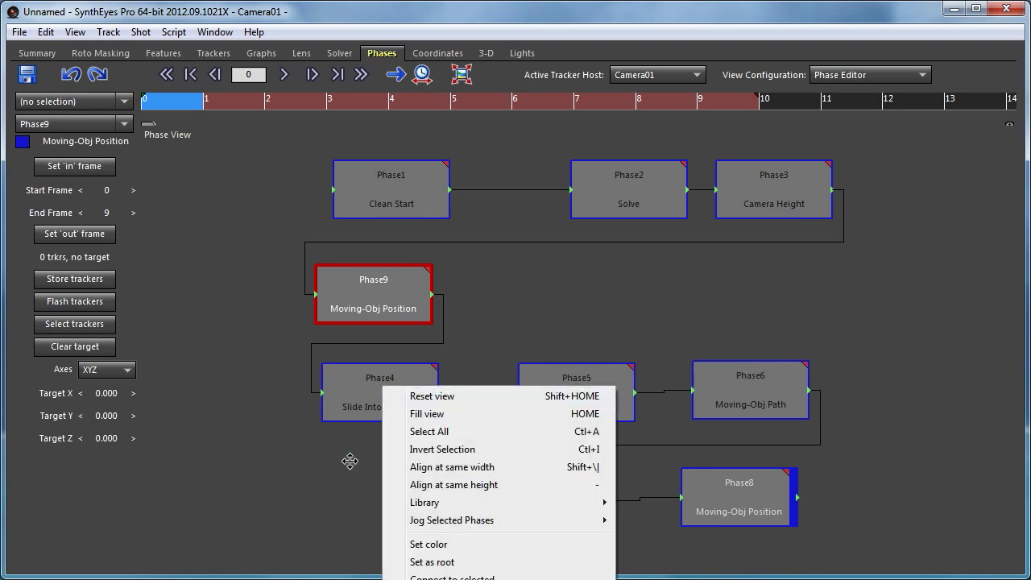
click(744, 191)
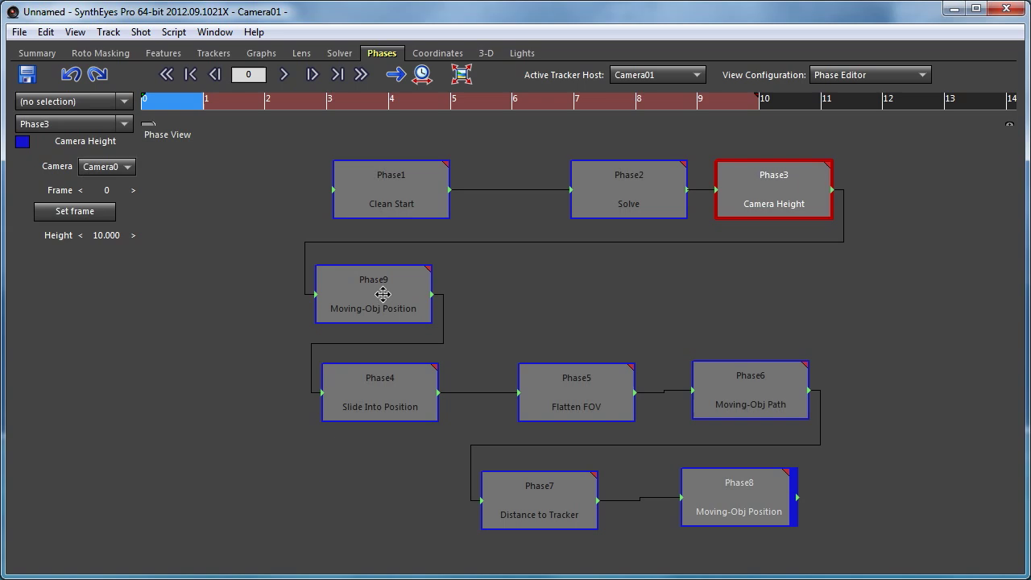
right_click(354, 283)
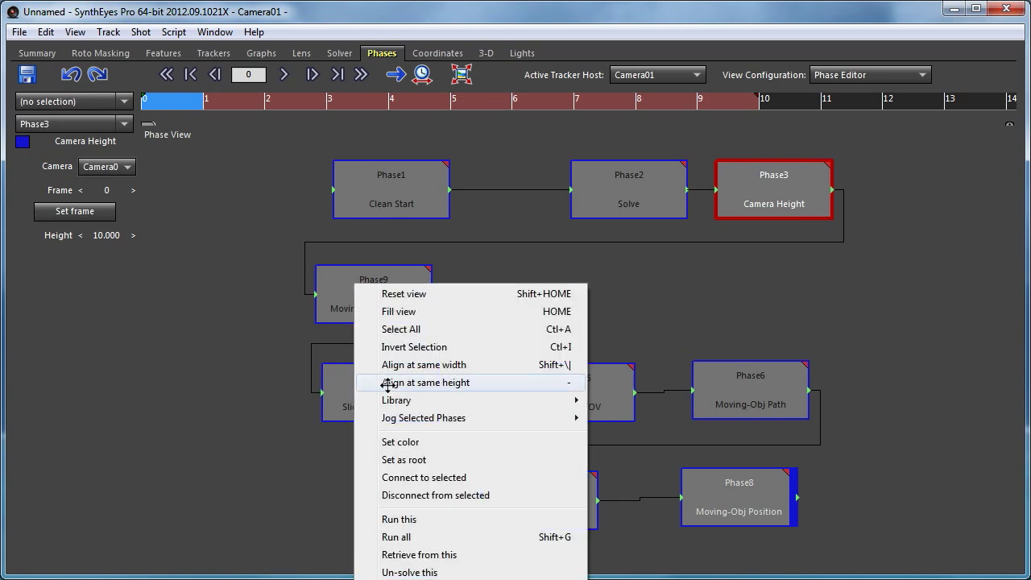
click(415, 495)
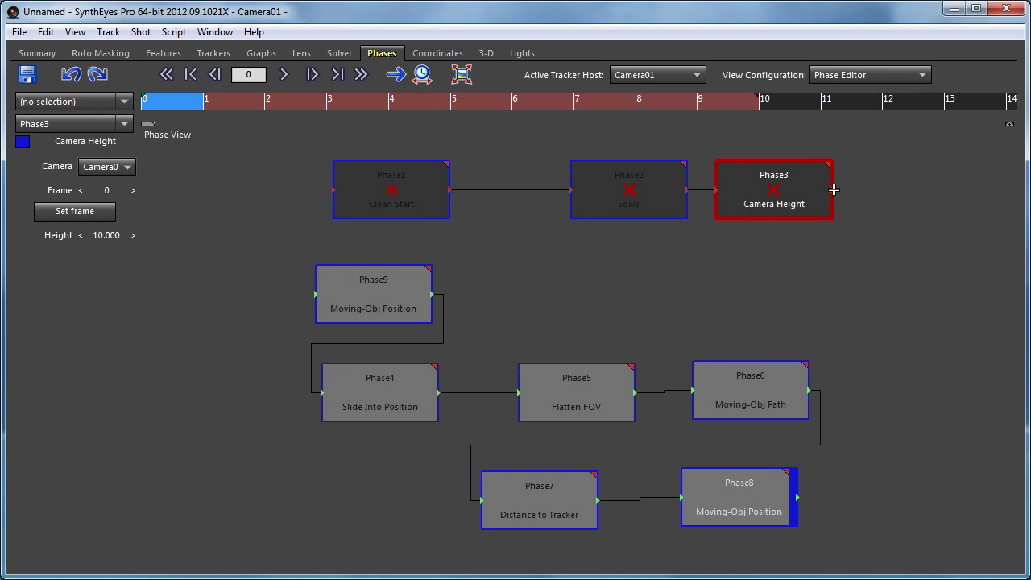
Step: Wire Camera Height's output pin directly into Flatten FOV's input pin
mouse_move(834, 189)
mouse_down()
mouse_move(759, 247)
mouse_move(534, 372)
mouse_move(516, 393)
mouse_up()
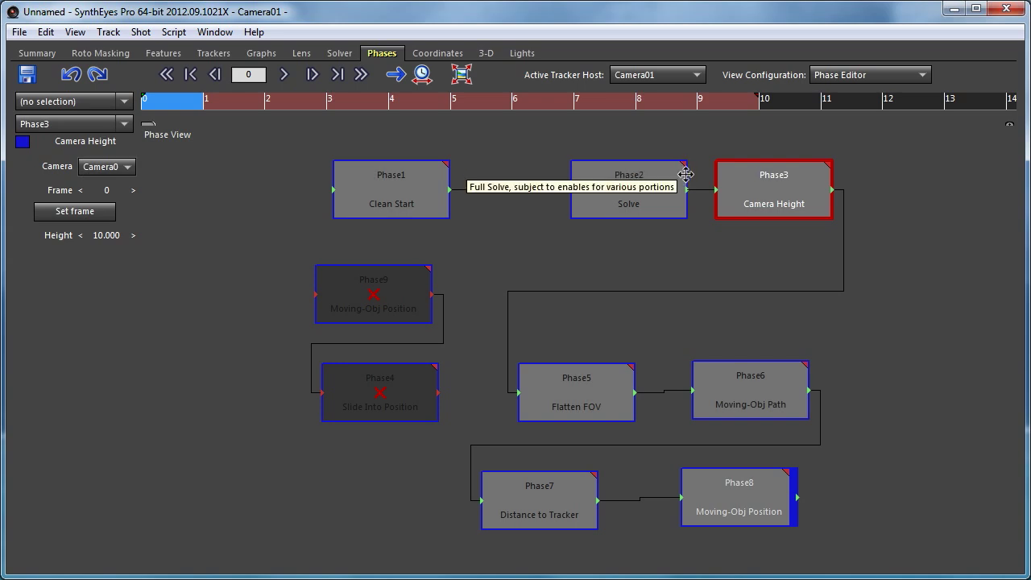
Step: Run the Solve and Camera Height phases, dismissing each solve log with OK
click(685, 165)
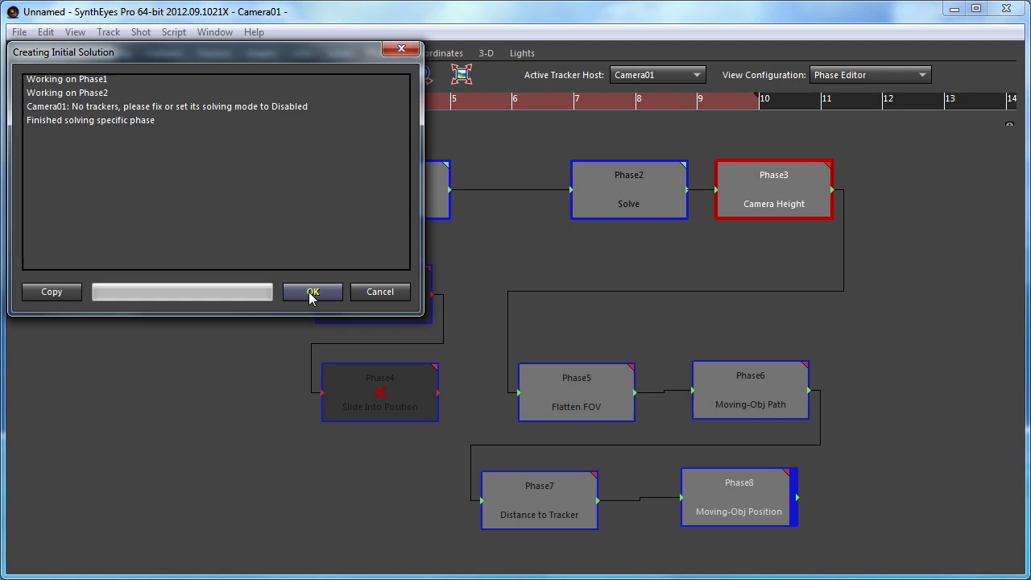
click(311, 293)
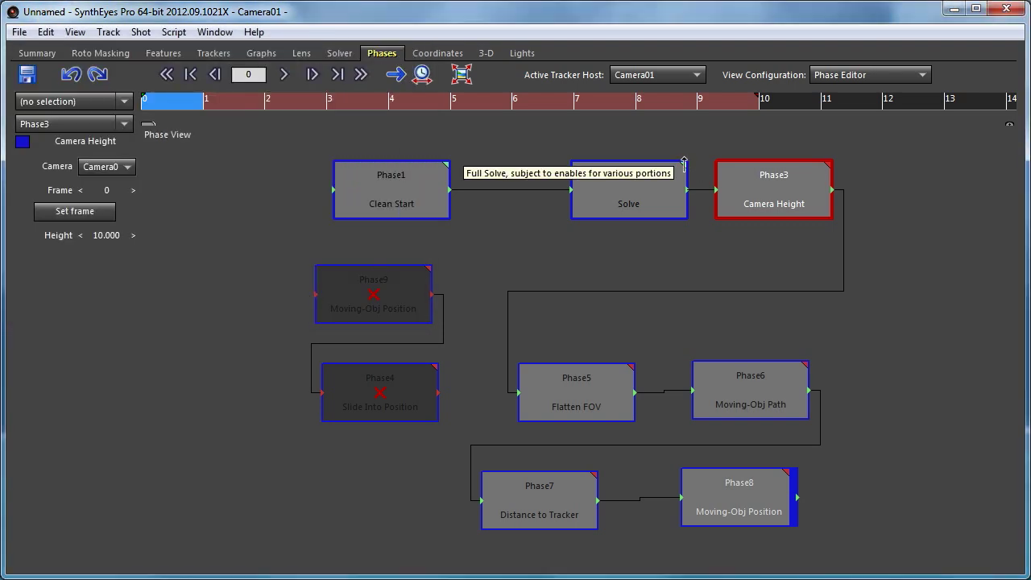
click(827, 165)
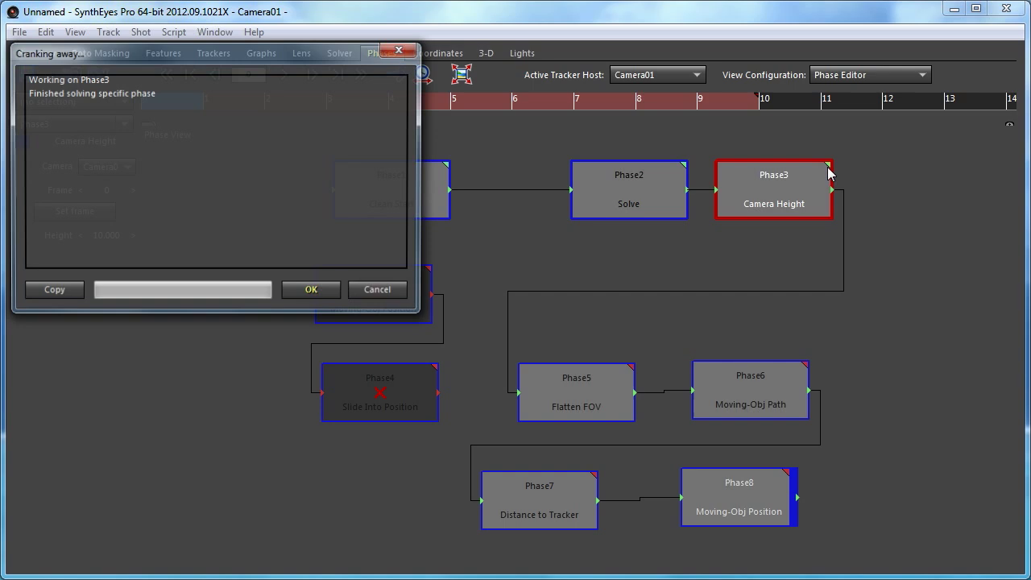
click(311, 295)
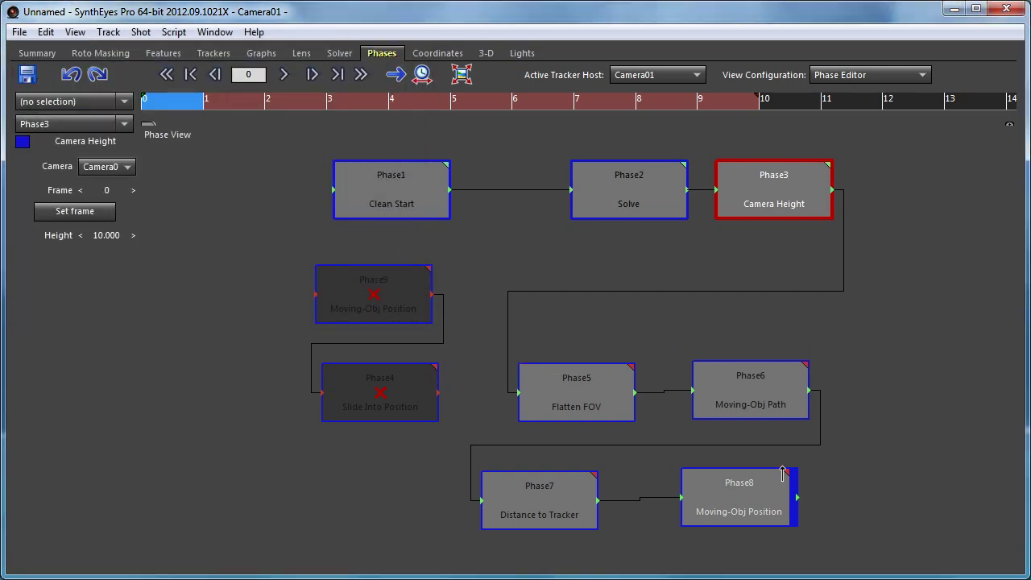
Step: Run Flatten FOV, Moving-Obj Path and the later phases, dismissing each solve log
click(785, 472)
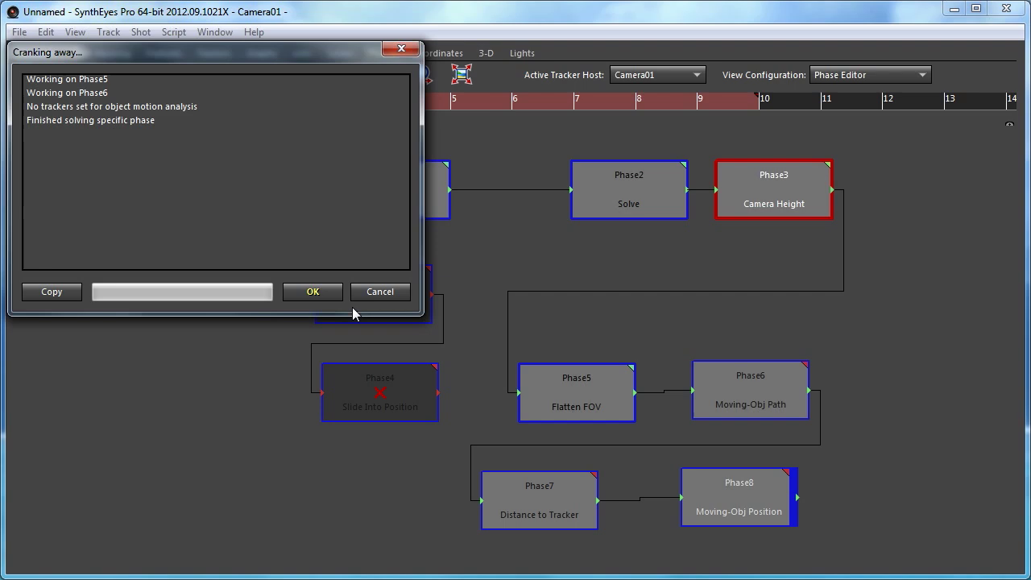
click(316, 291)
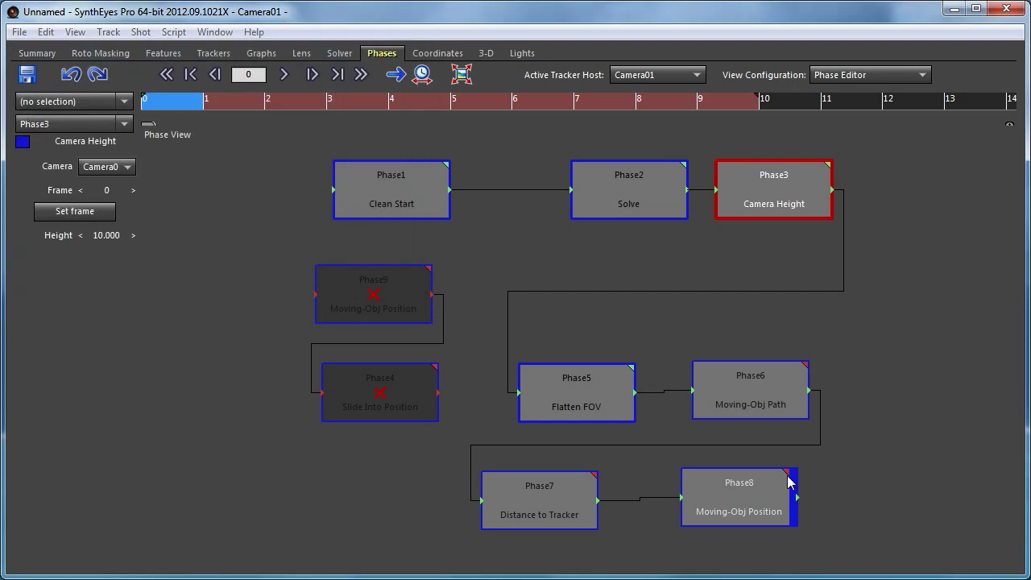
click(785, 473)
click(298, 292)
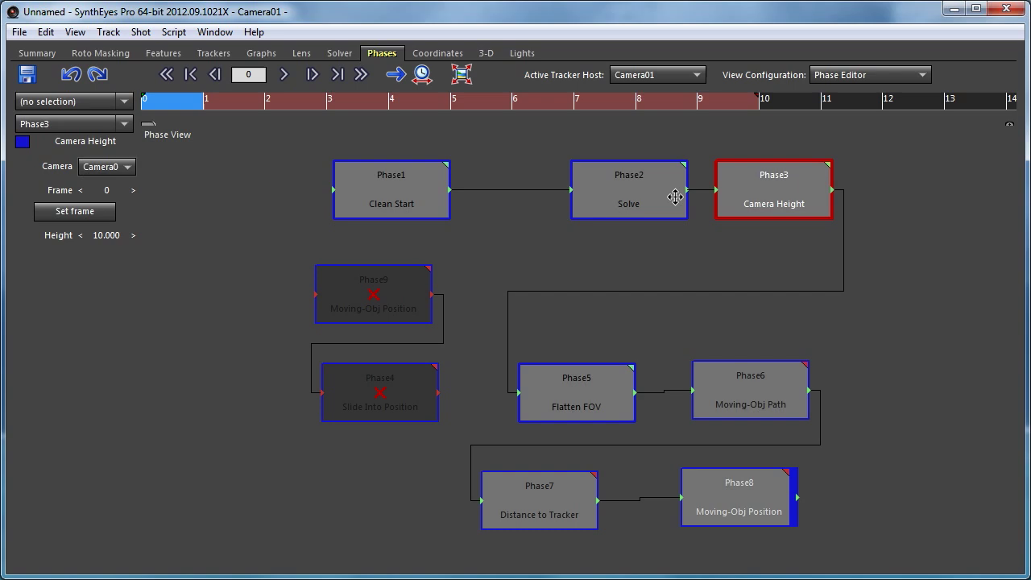
Step: Turn off Autoplace for the Solve phase, rerun the solve through Flatten FOV, and close the report
click(621, 195)
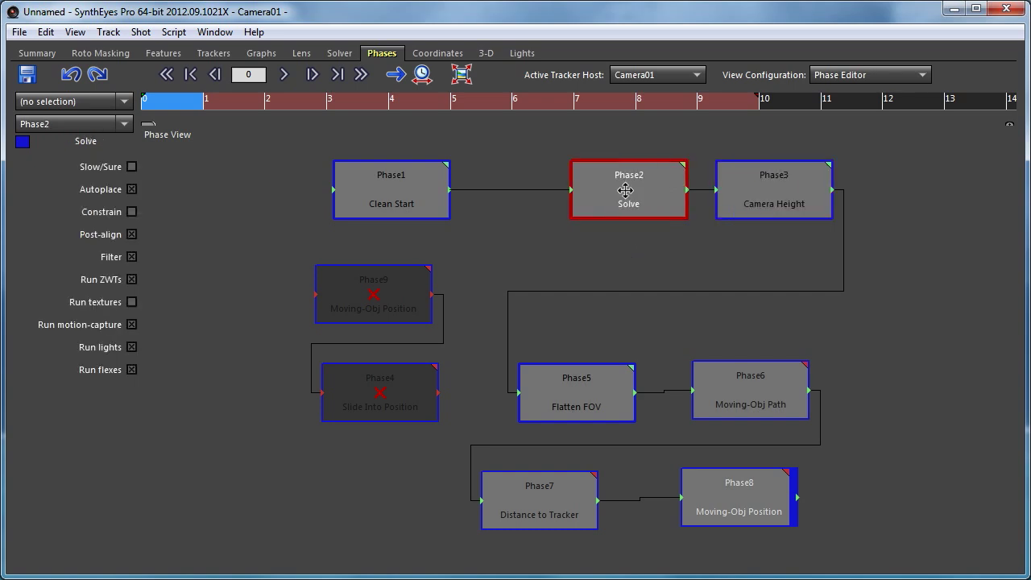
click(132, 190)
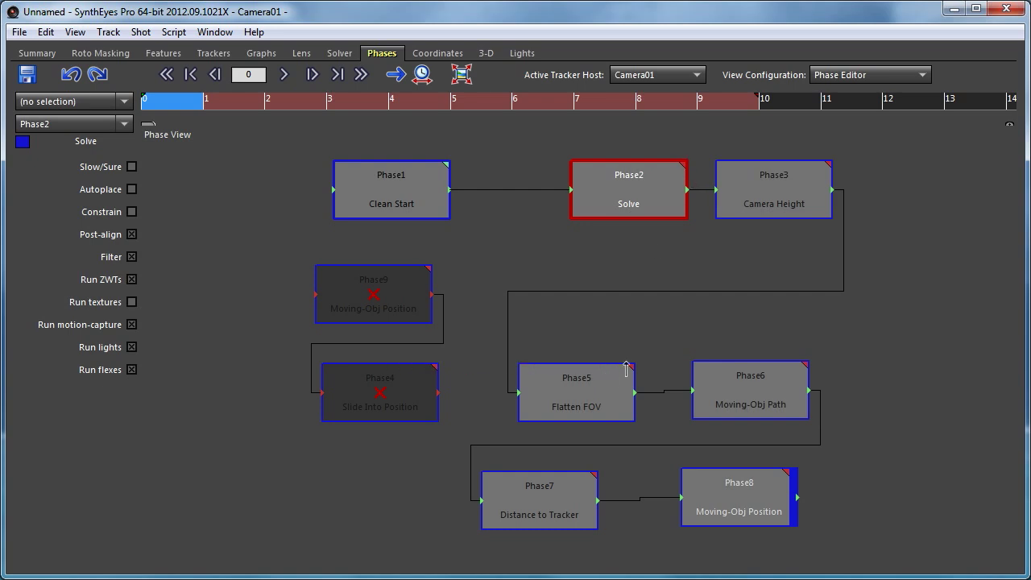
double_click(632, 372)
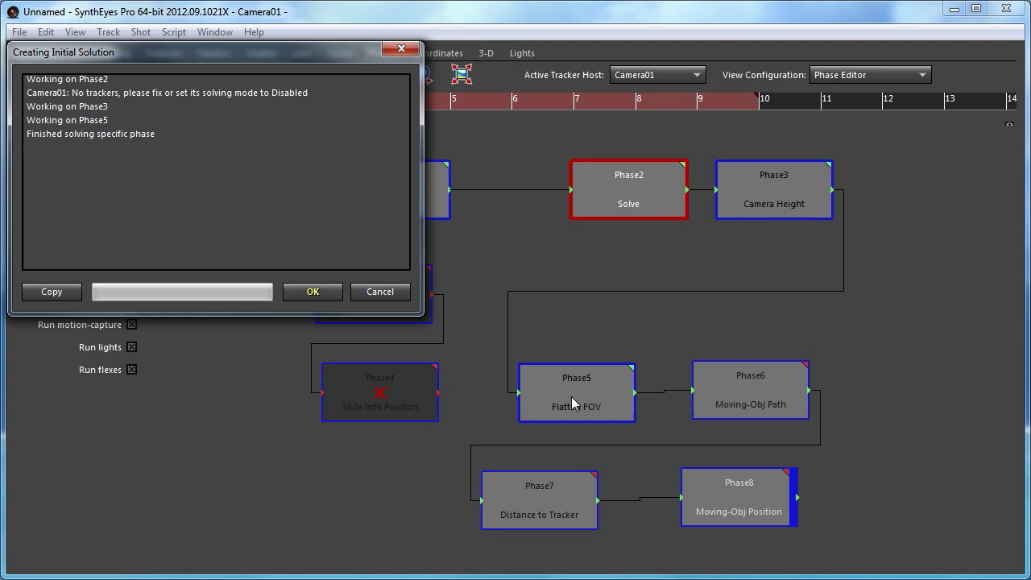
click(312, 291)
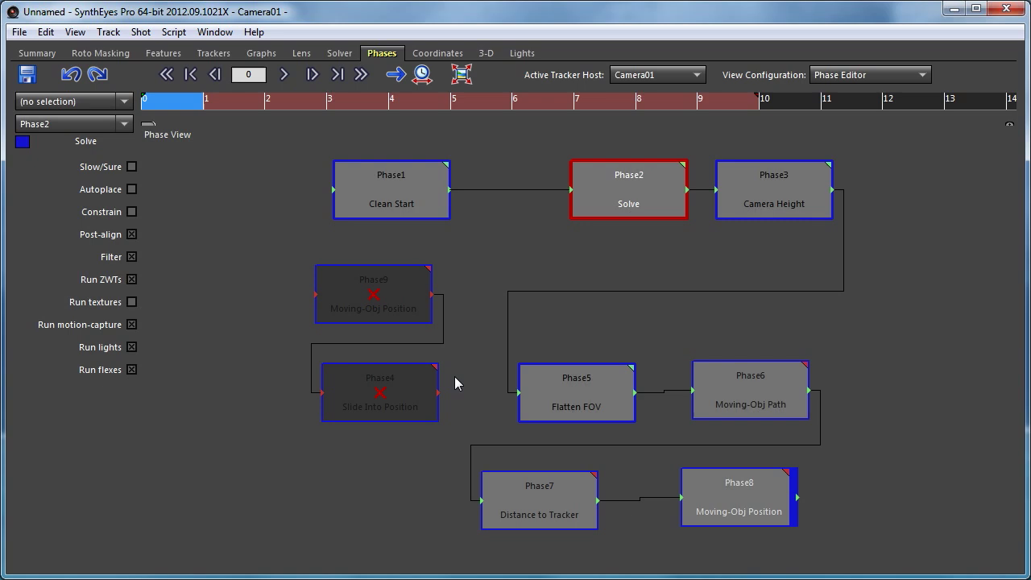
Step: Select the five enabled phases, excluding Slide Into Position and Moving-Obj Position, and copy them
click(538, 200)
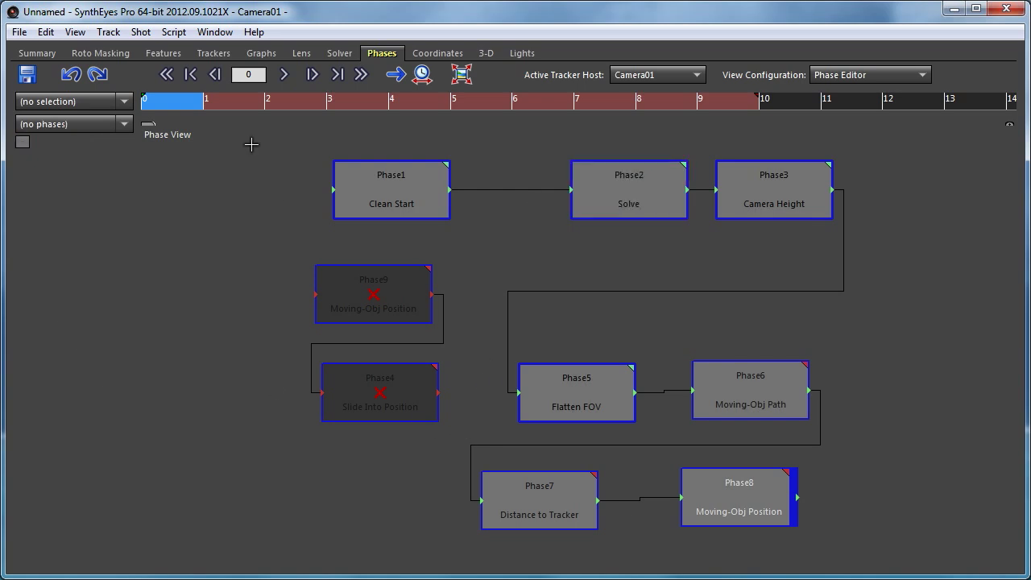
drag(253, 147, 525, 440)
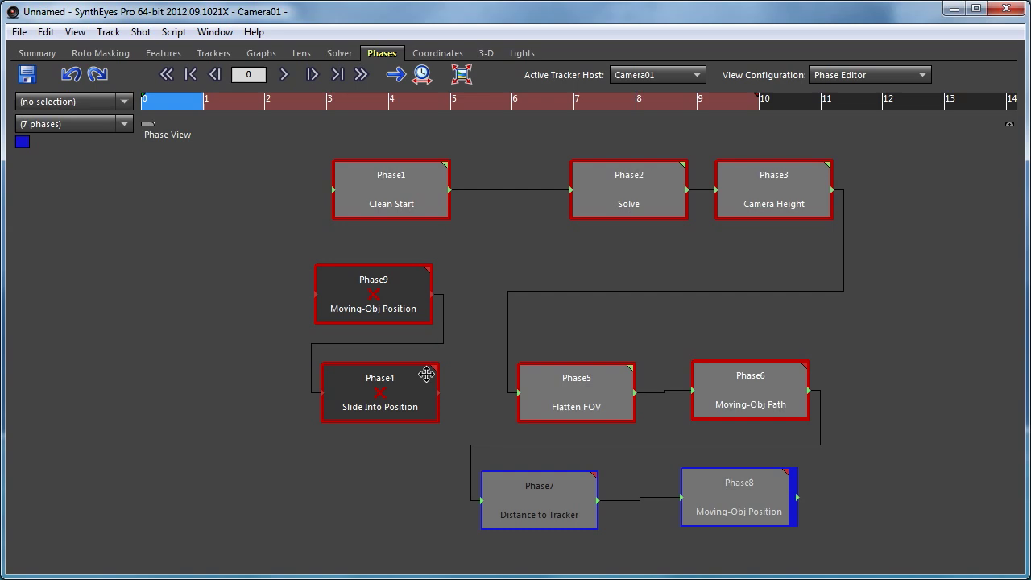
ctrl+click(372, 392)
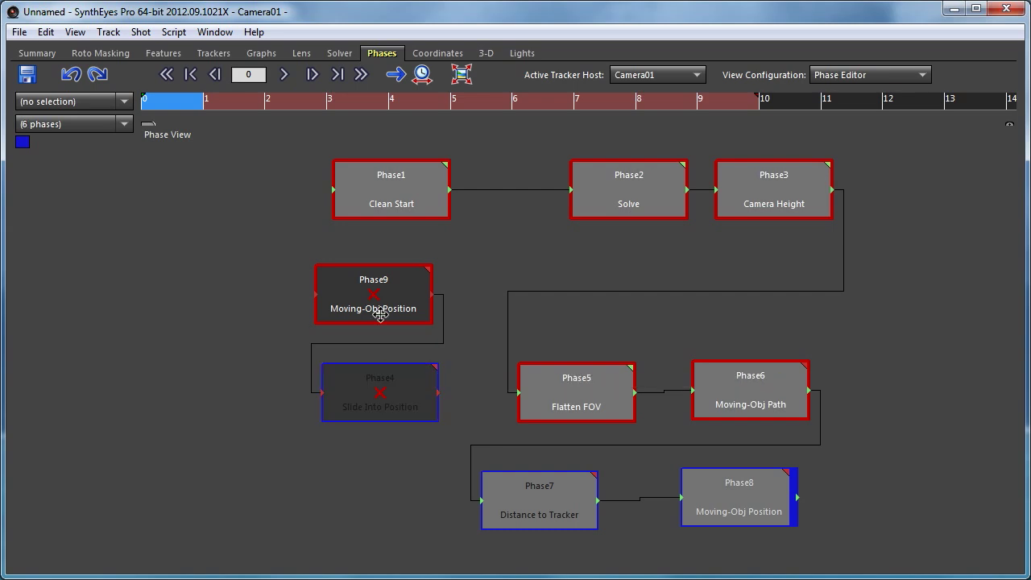
ctrl+click(370, 306)
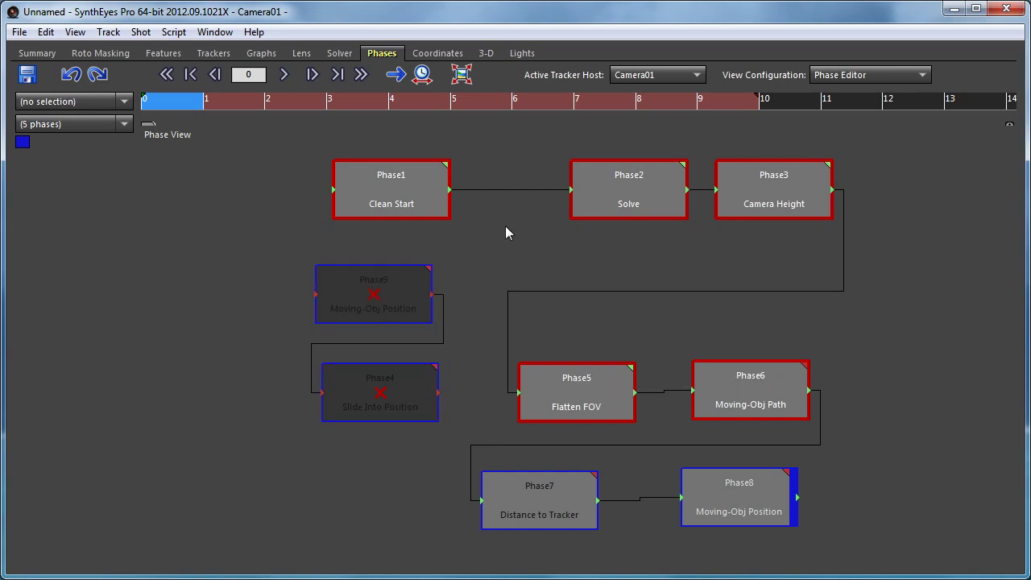
right_click(516, 166)
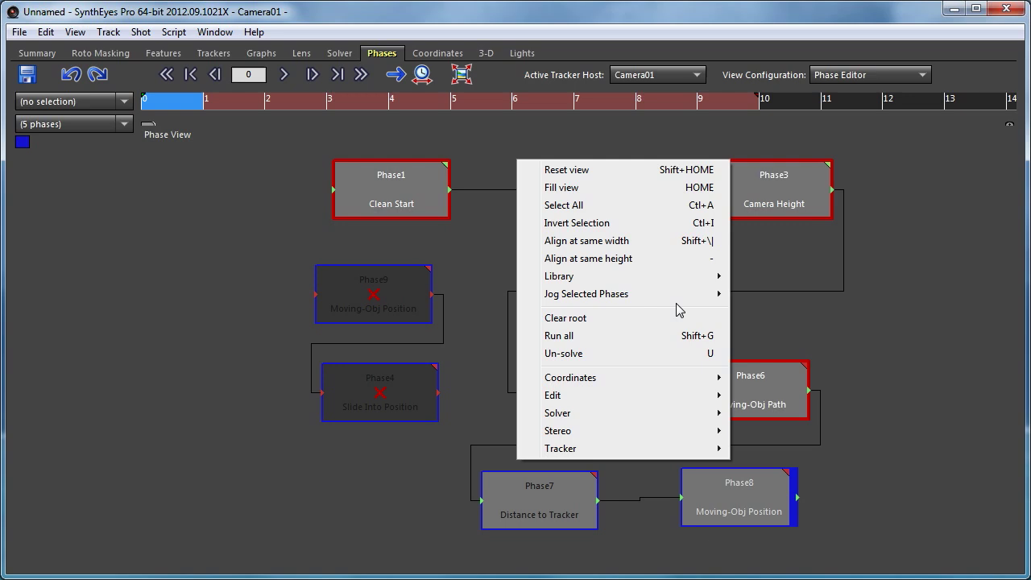
mouse_move(559, 276)
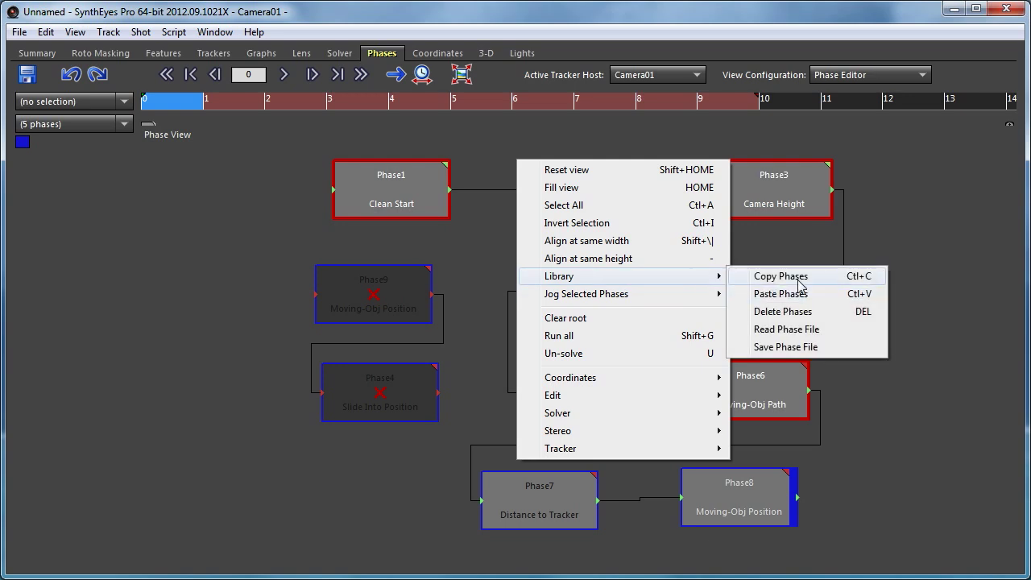
click(798, 278)
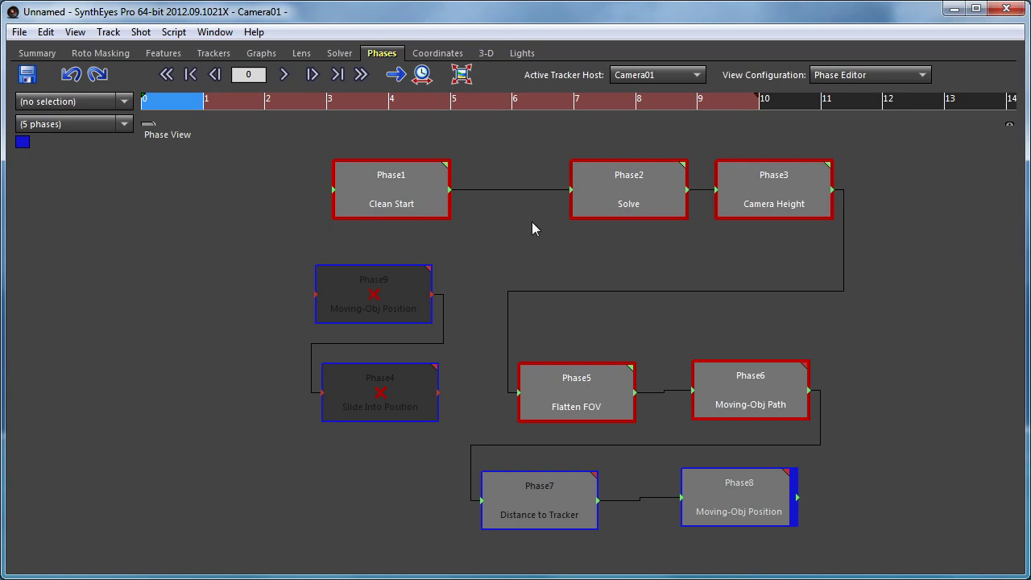
Step: Paste the copied phases and shift the duplicate slightly left and down
right_click(522, 157)
mouse_move(596, 273)
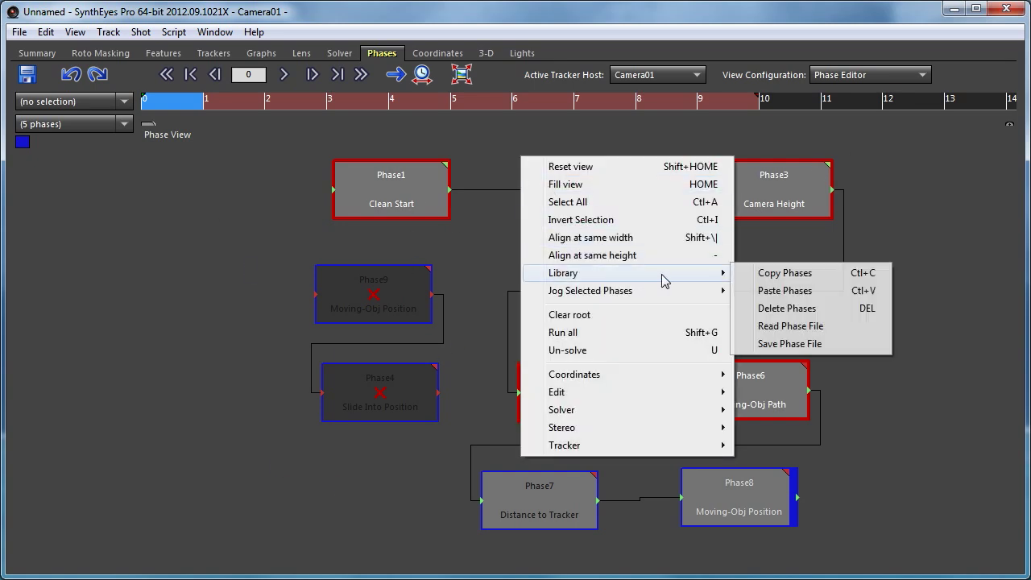
click(815, 290)
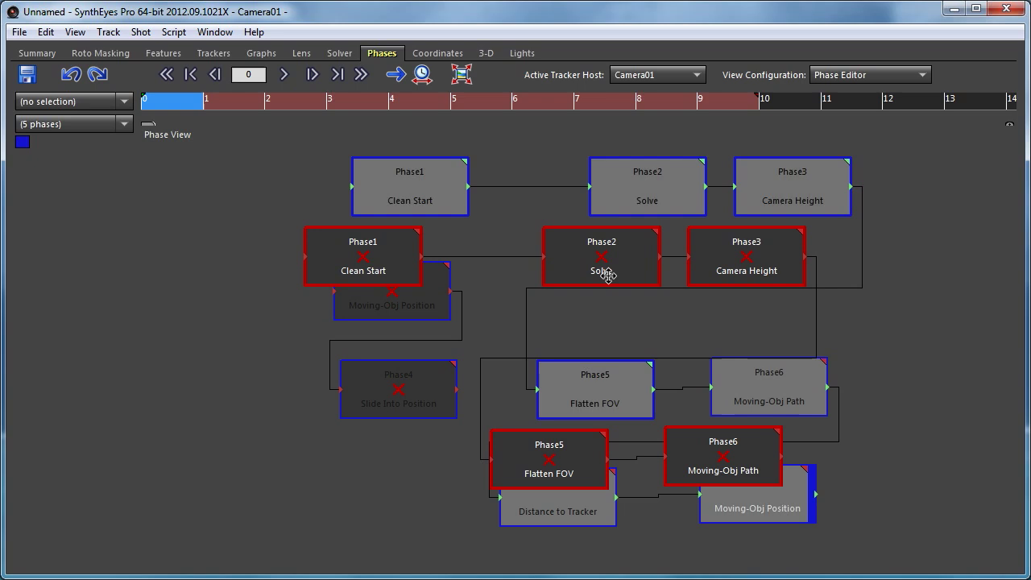
drag(582, 257, 553, 269)
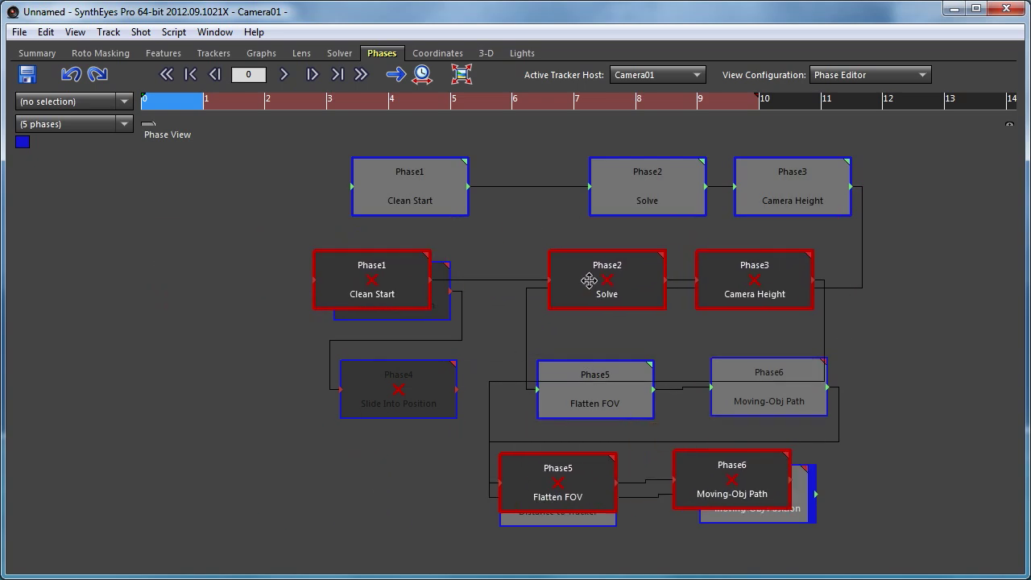
Step: Delete the pasted duplicates, view the clipboard's PhaseClipboard XML in Notepad, and close it unsaved
key(Delete)
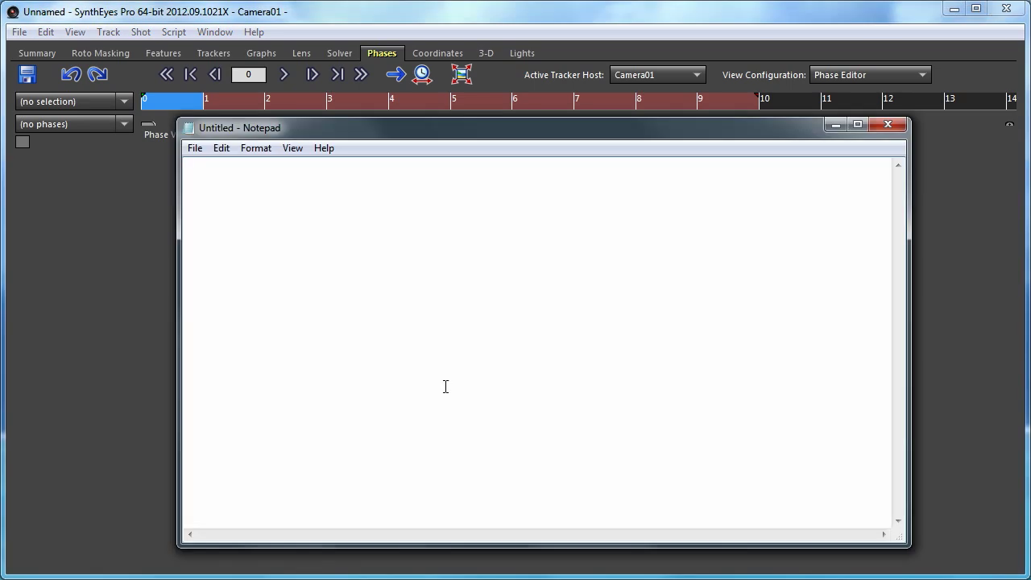
key(ctrl+v)
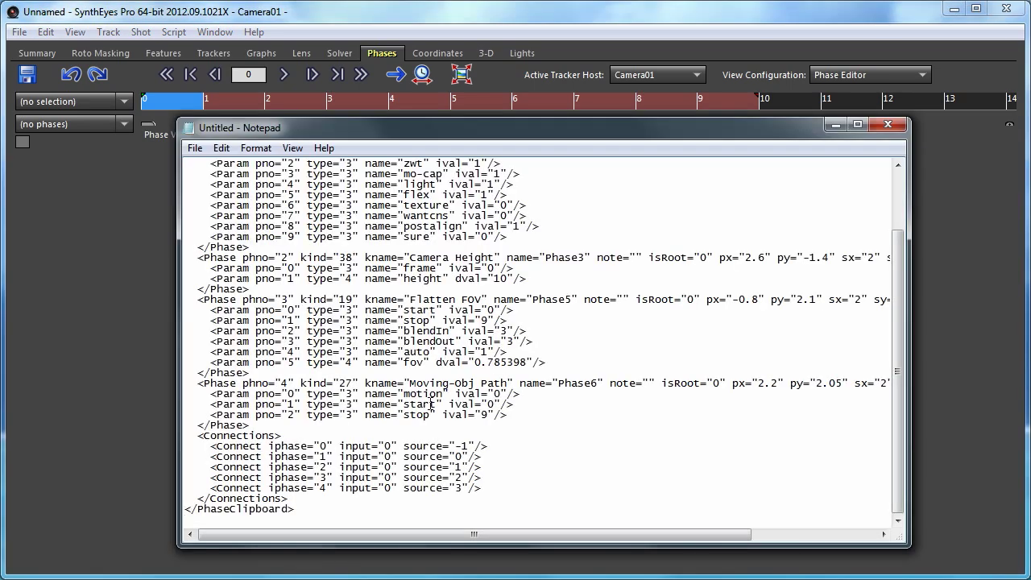
scroll(516, 346, up, 2)
scroll(536, 339, up, 2)
scroll(536, 339, down, 3)
scroll(537, 341, up, 3)
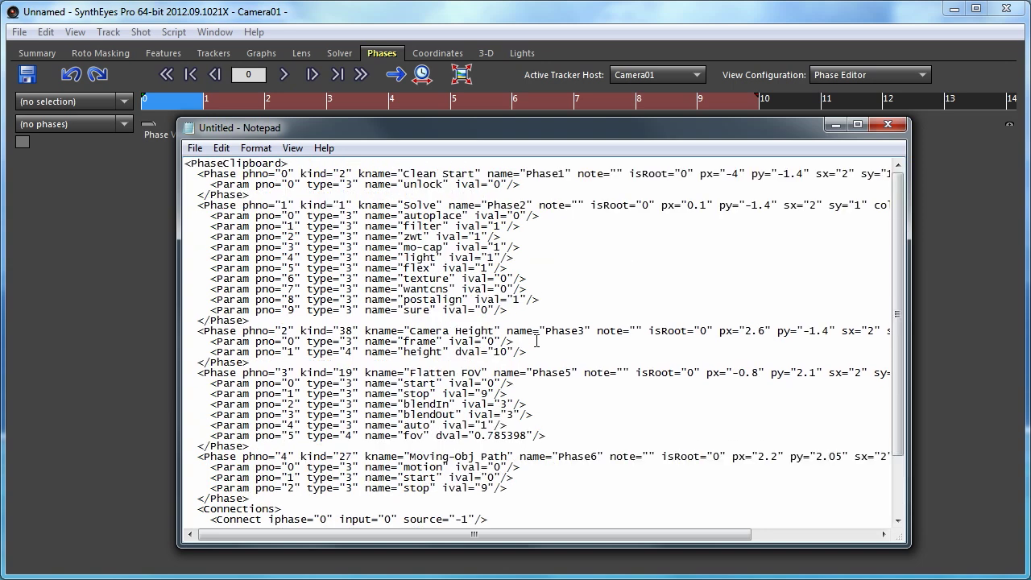
click(889, 126)
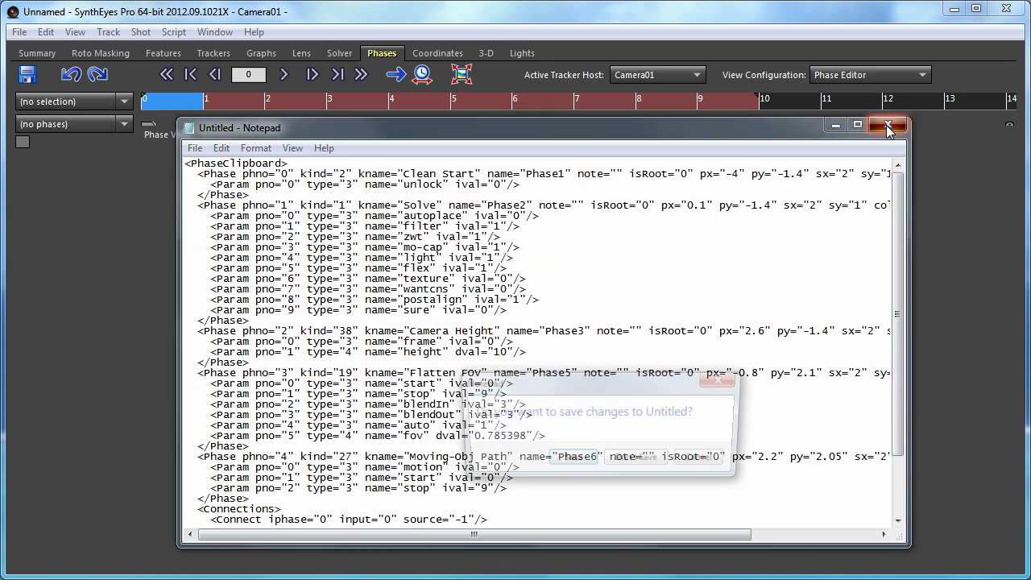
click(635, 464)
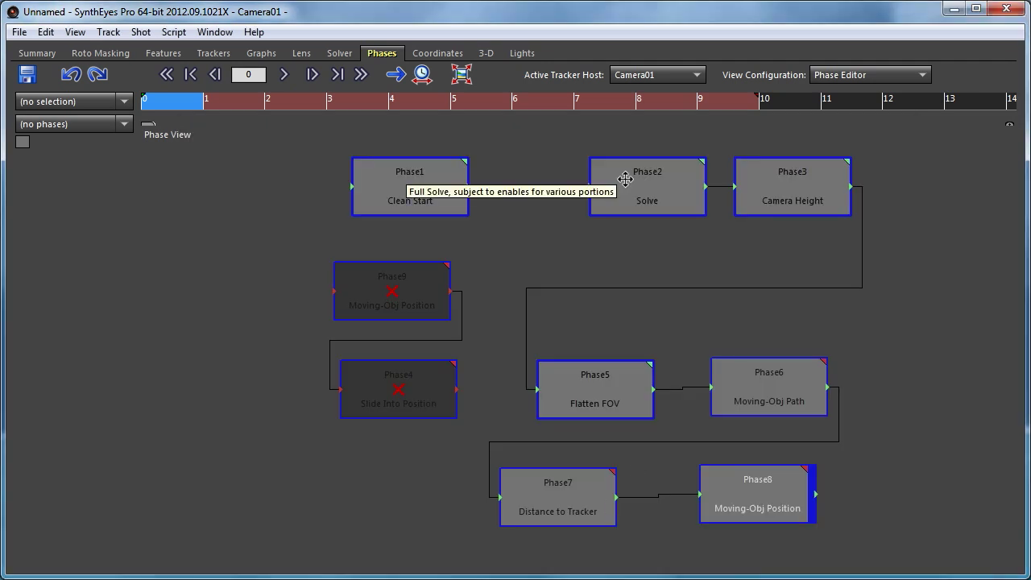
Step: Save the phases through Library > Save Phase File as 'test', confirming replacement of test.xml
right_click(503, 161)
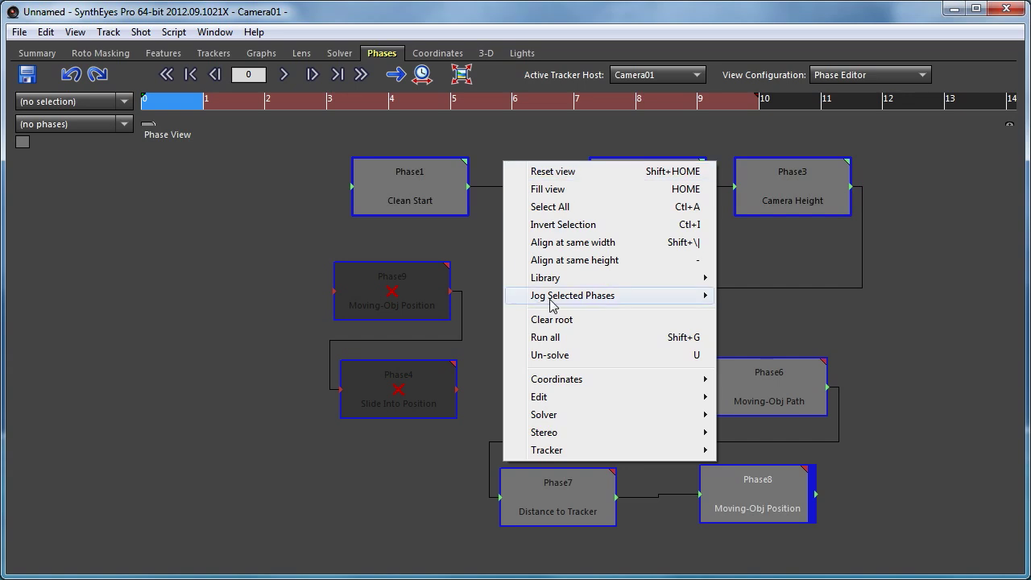
mouse_move(544, 278)
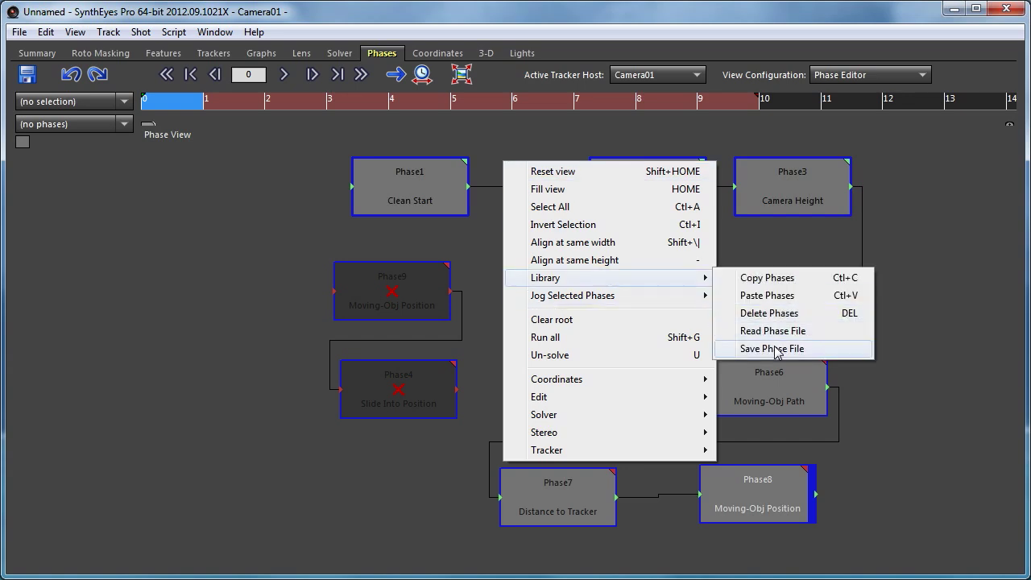
click(776, 348)
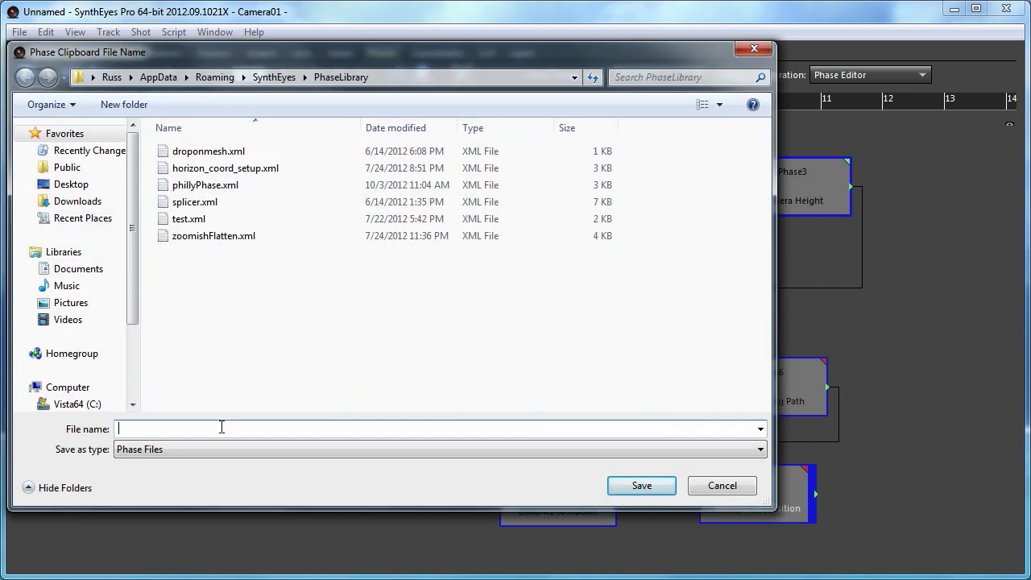
text(t)
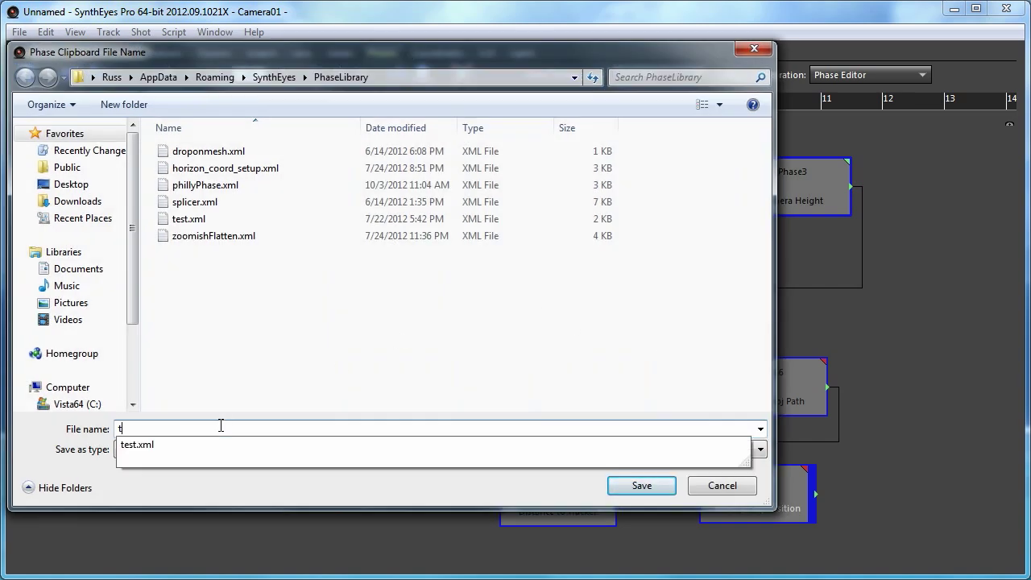
text(est)
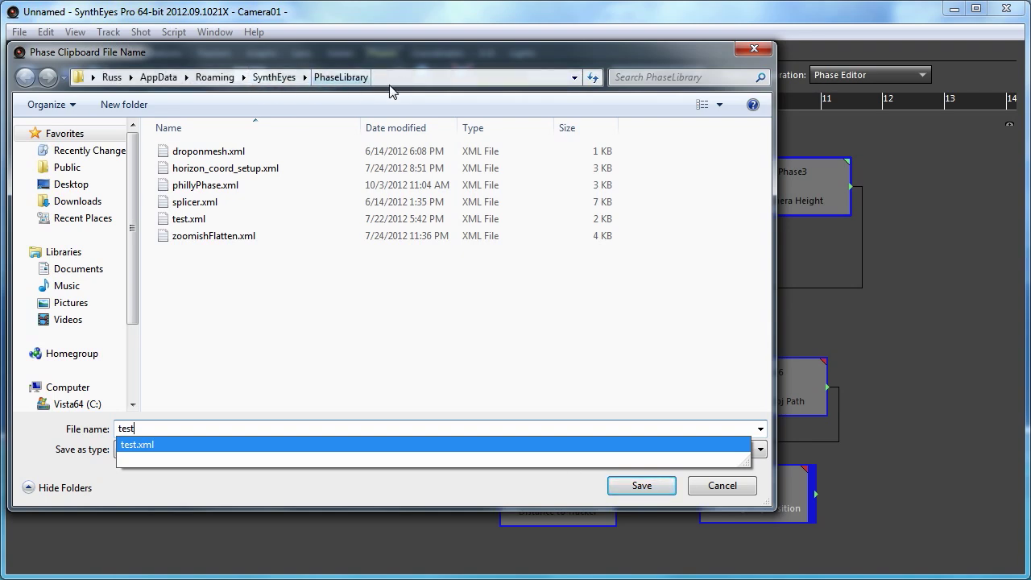
click(641, 486)
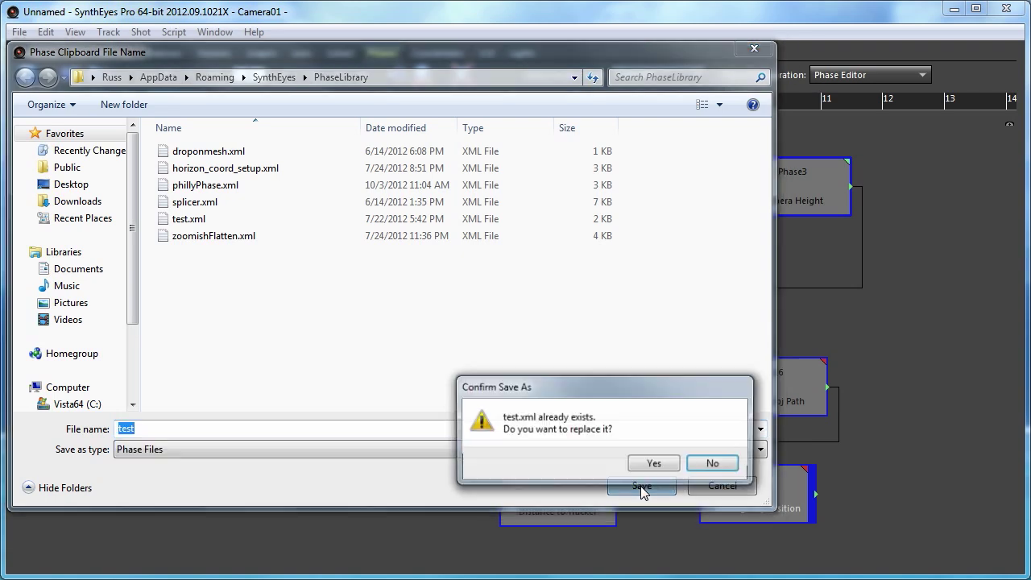
click(654, 465)
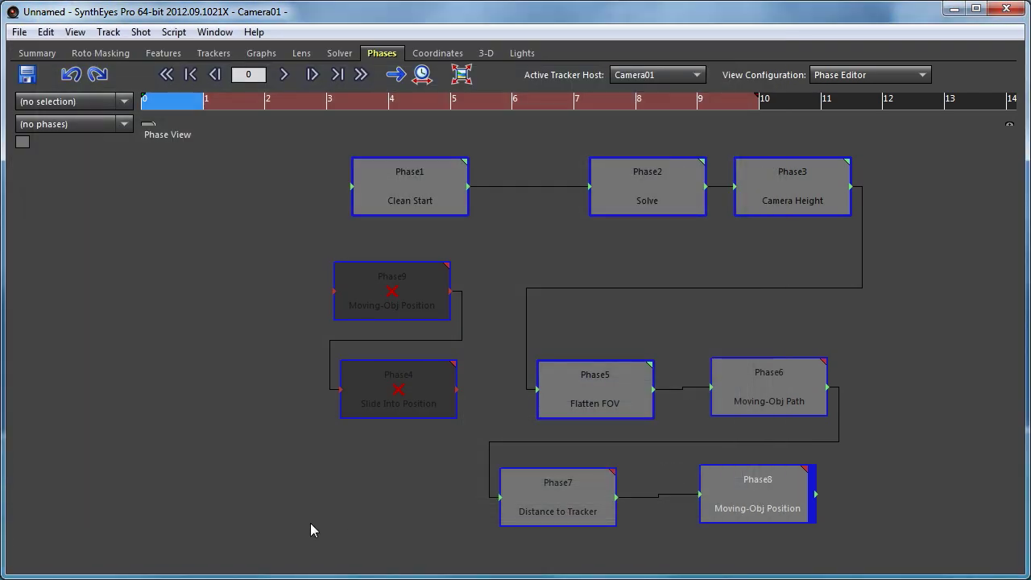
Step: Load test.xml from the phase library and drag the nine loaded phases slightly upward
right_click(508, 147)
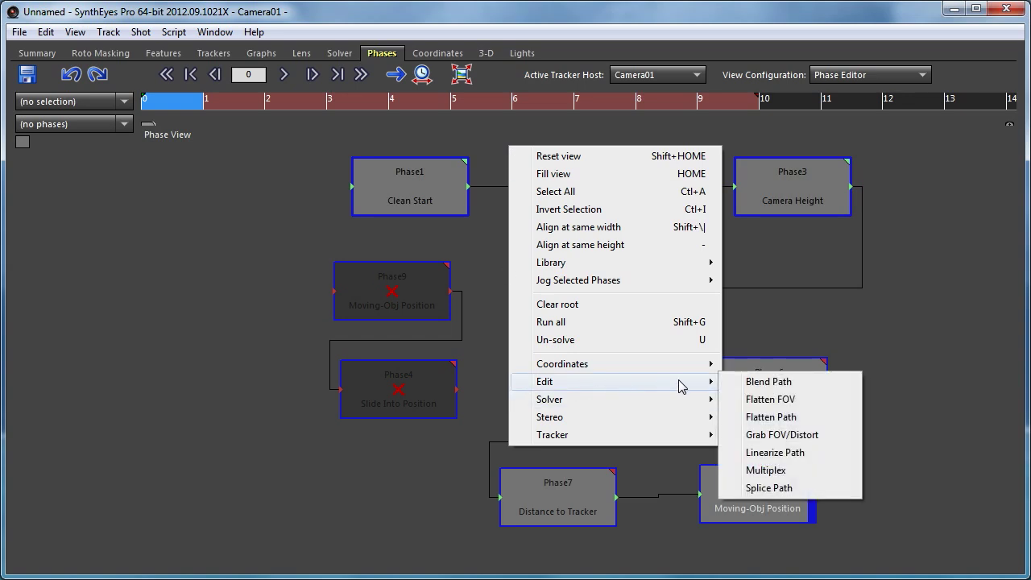
mouse_move(551, 263)
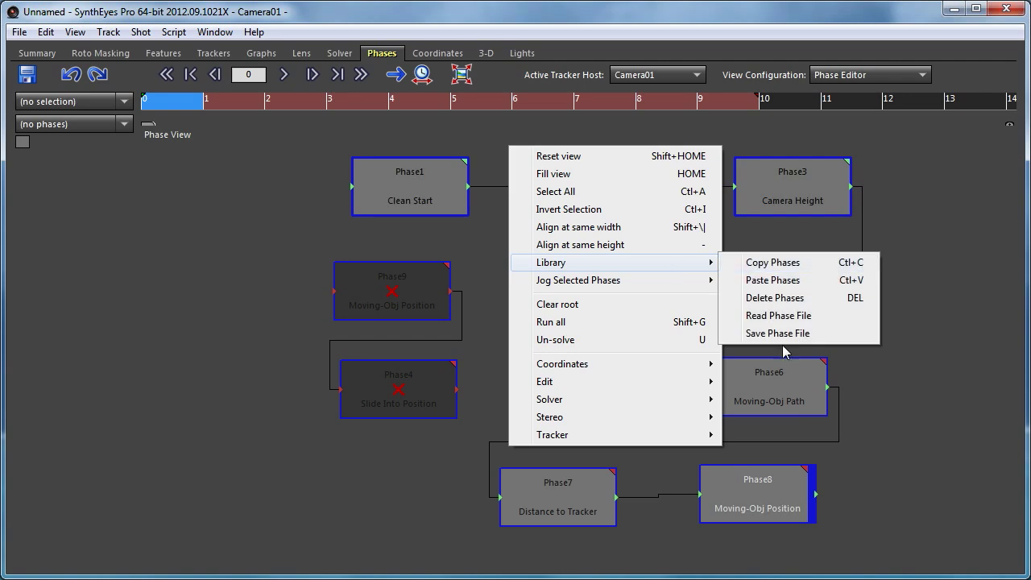
click(772, 325)
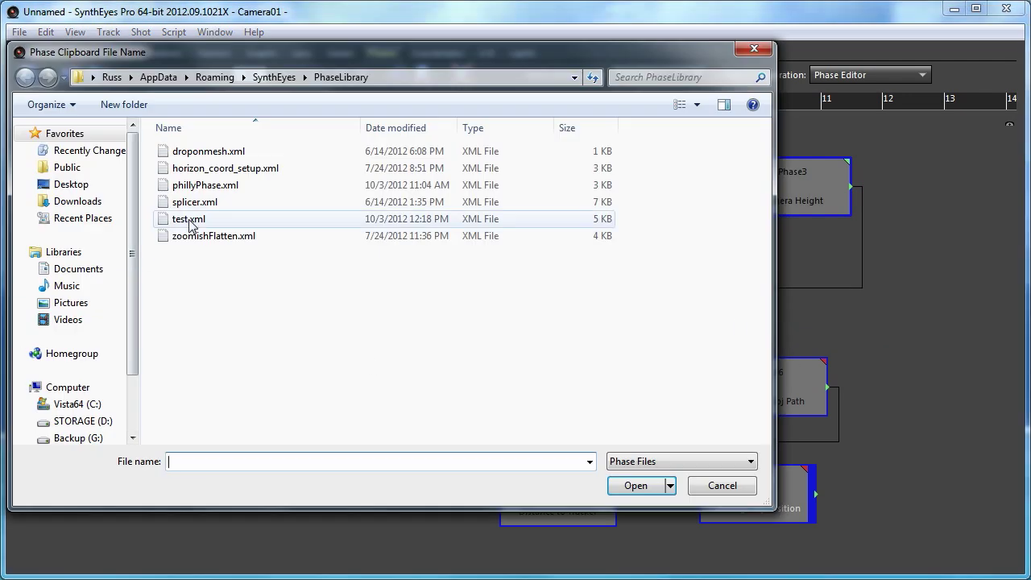
double_click(191, 226)
mouse_move(638, 198)
mouse_down()
mouse_move(634, 132)
mouse_move(645, 195)
mouse_up()
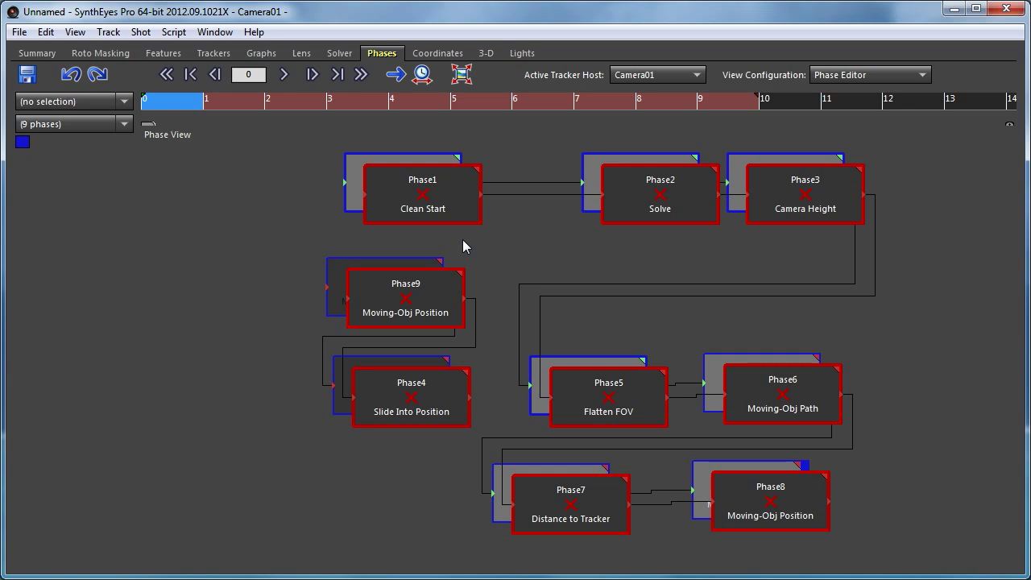
Step: Inspect the settings of Solve, Flatten FOV, Camera Height, Moving-Obj Path and Distance to Tracker
click(463, 245)
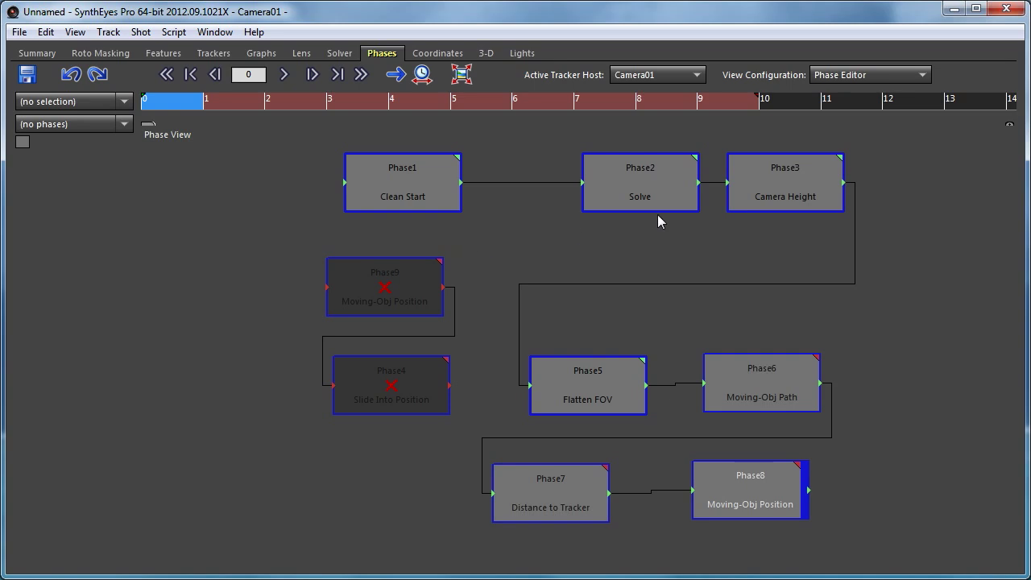
click(661, 179)
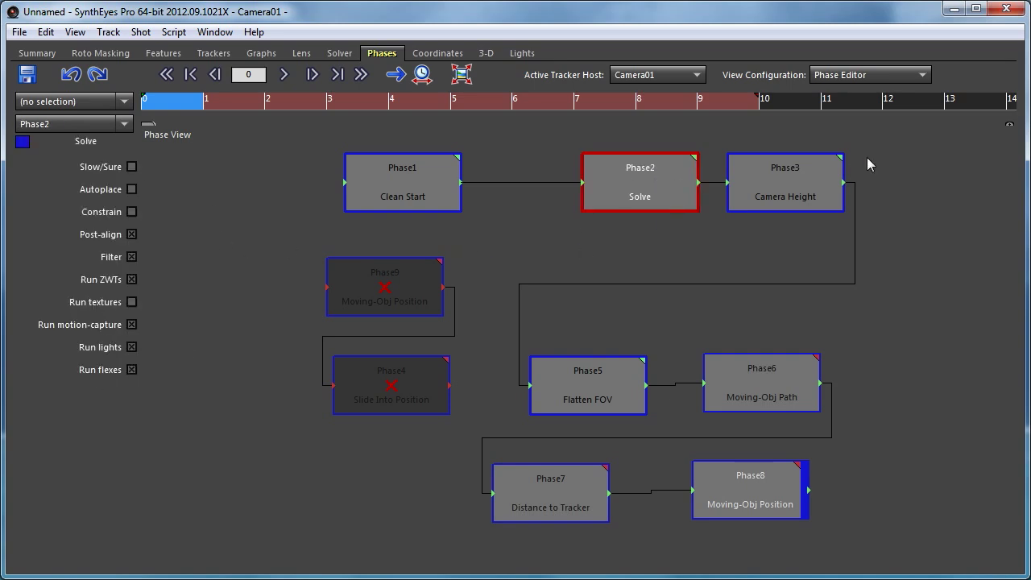
click(611, 366)
click(780, 202)
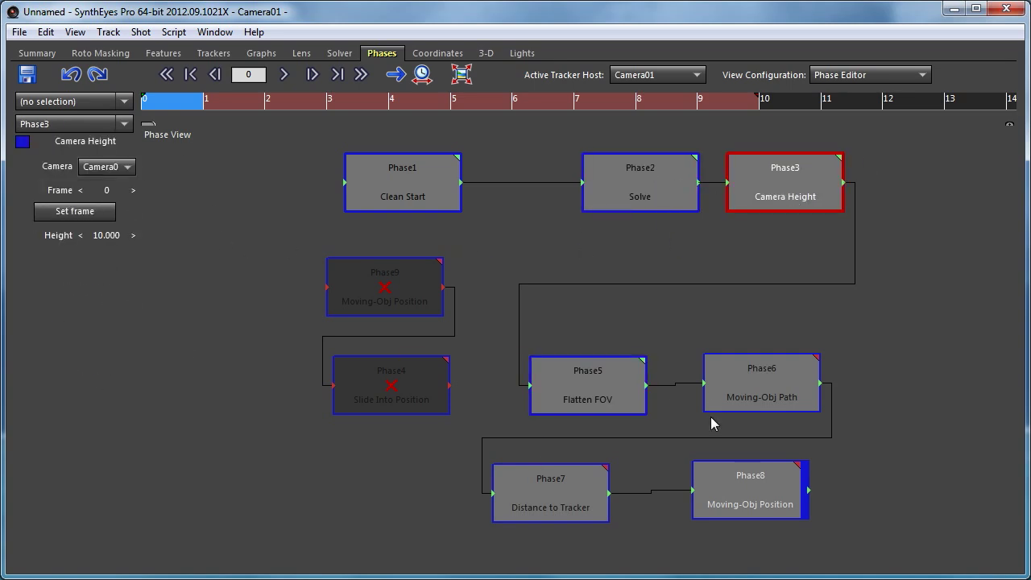
click(718, 405)
click(594, 486)
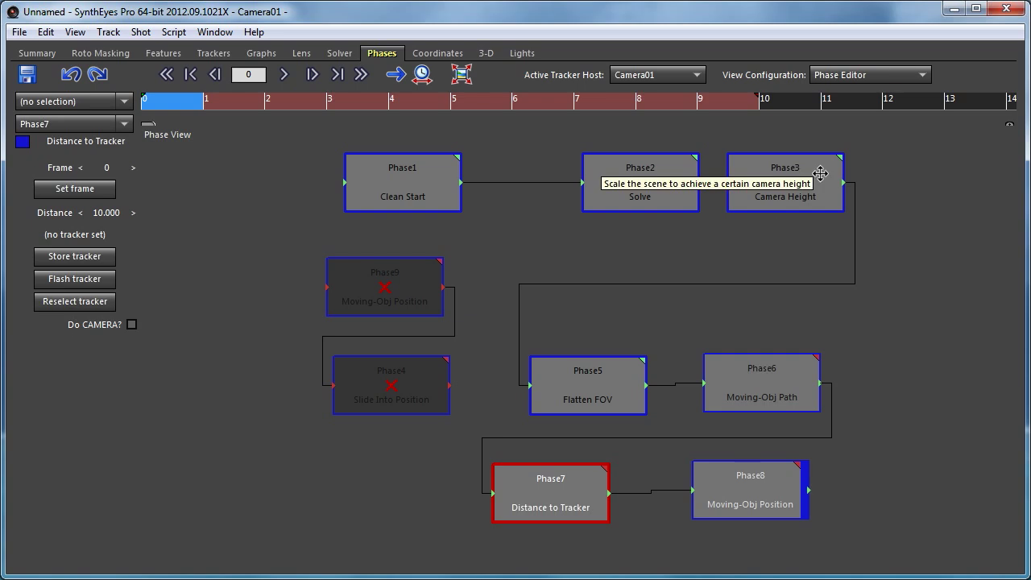